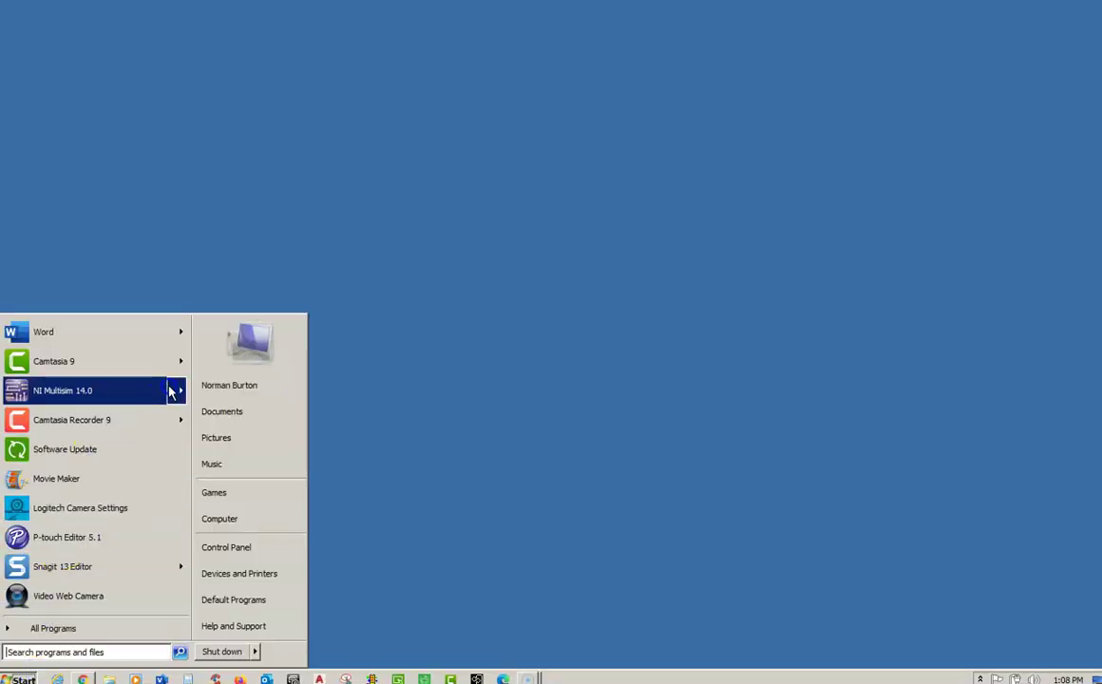
Launch Multisim by opening the MULTISIM SETUP-OVERVIEW TUTORIAL file from the Start menu's Recent list
mouse_move(185, 390)
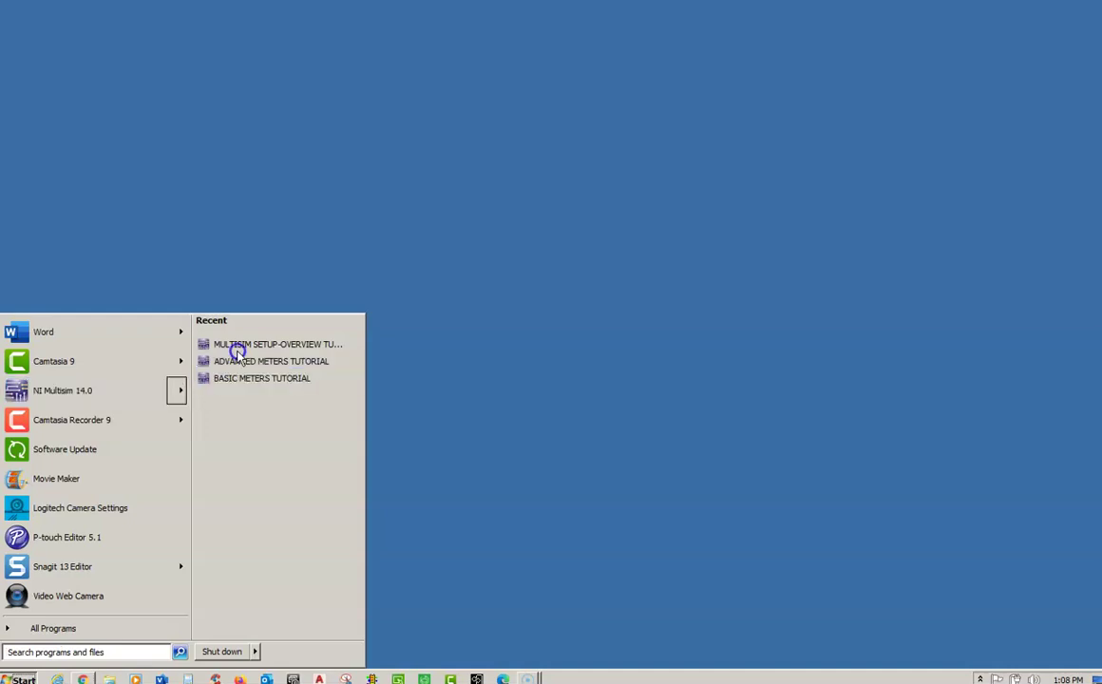
left_click(246, 344)
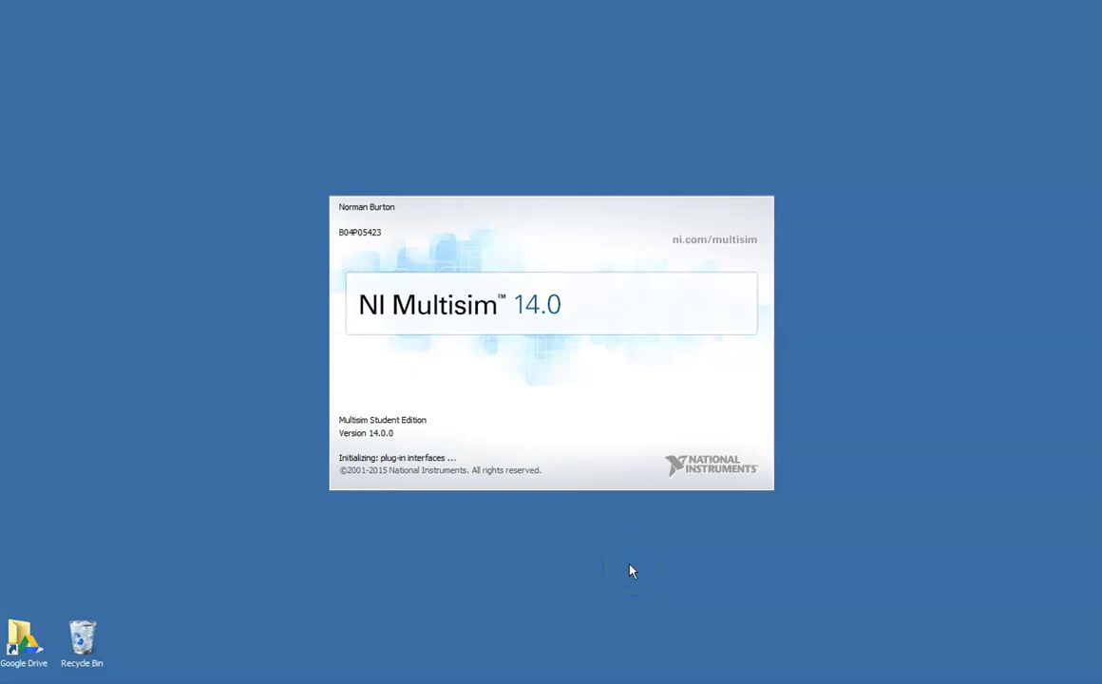
left_click(640, 556)
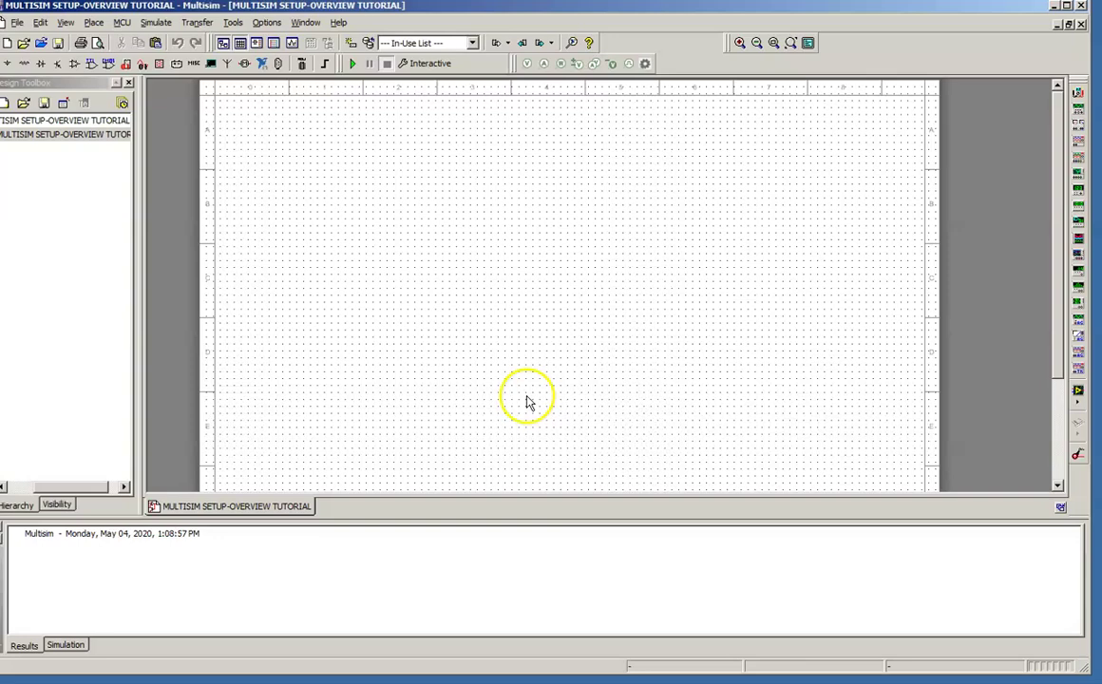
Scroll-zoom and pan to bring the blank tutorial schematic sheet into view
scroll(563, 327, "down", 1)
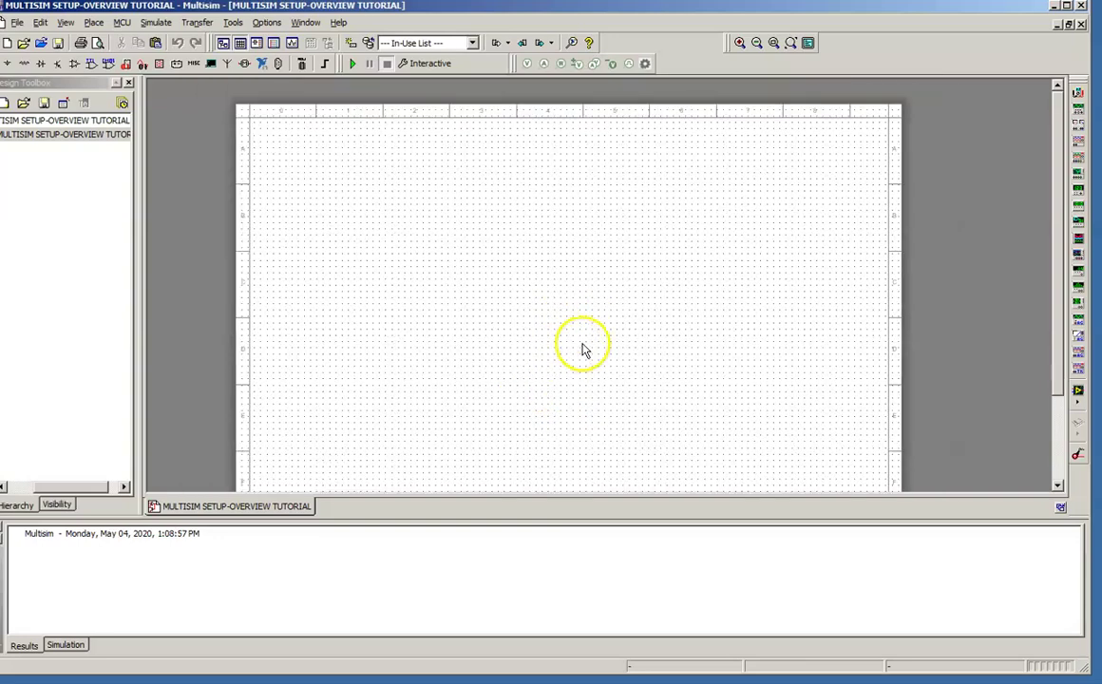
left_click_drag(584, 349, 570, 313)
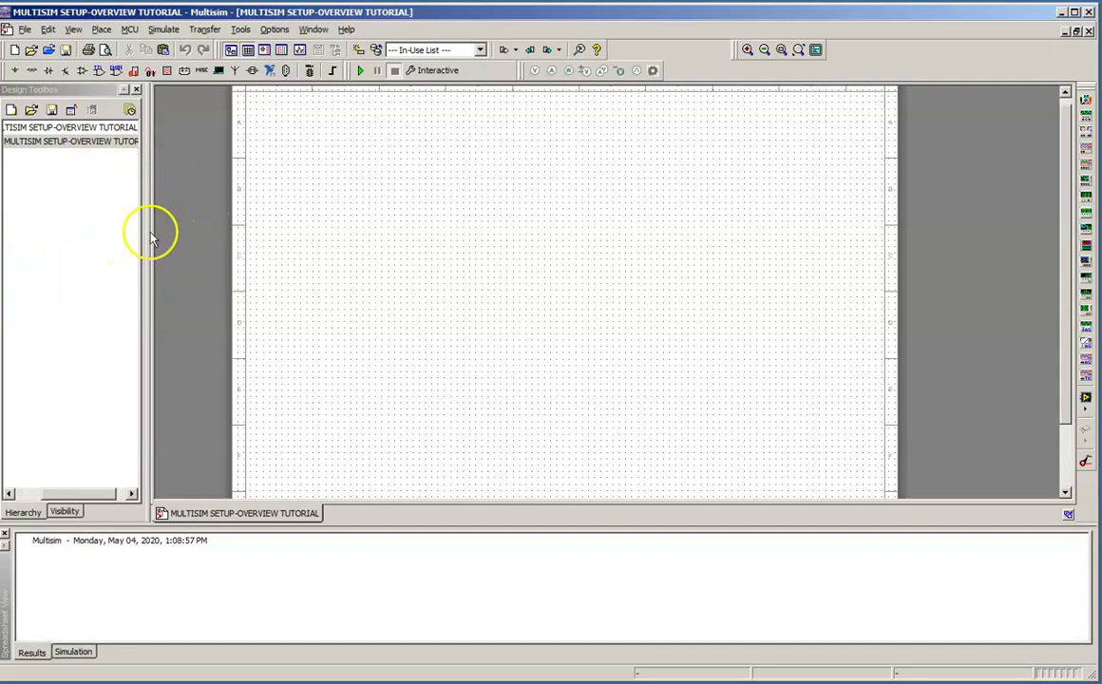
Close the Design Toolbox and the Results/Spreadsheet View panels
left_click(136, 92)
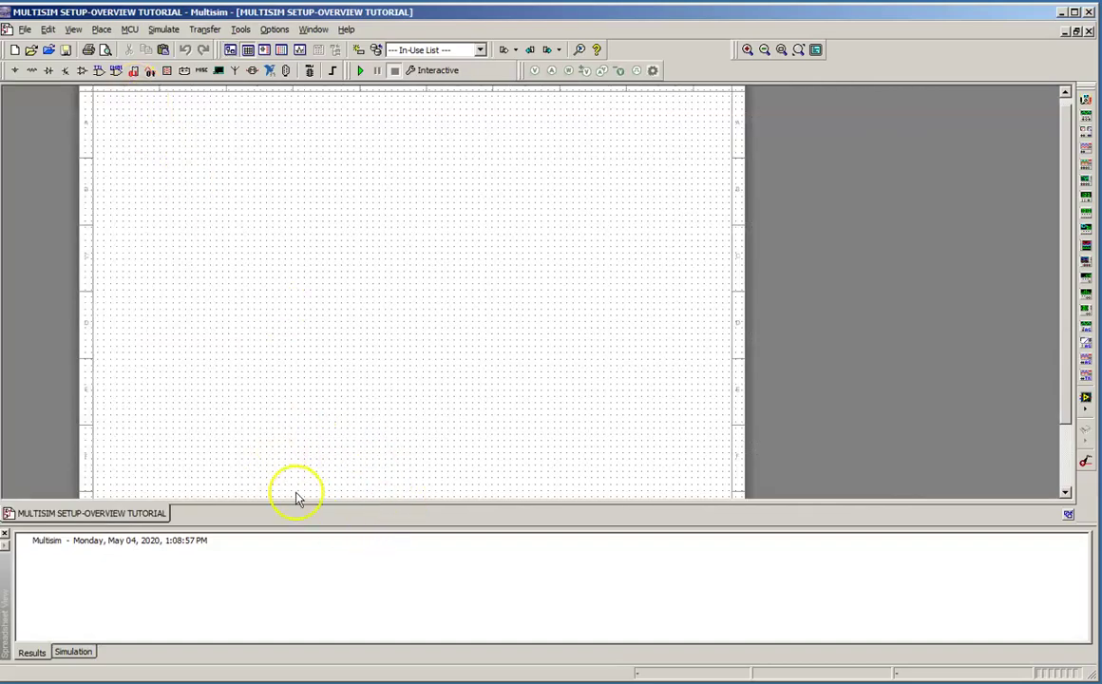
left_click(5, 535)
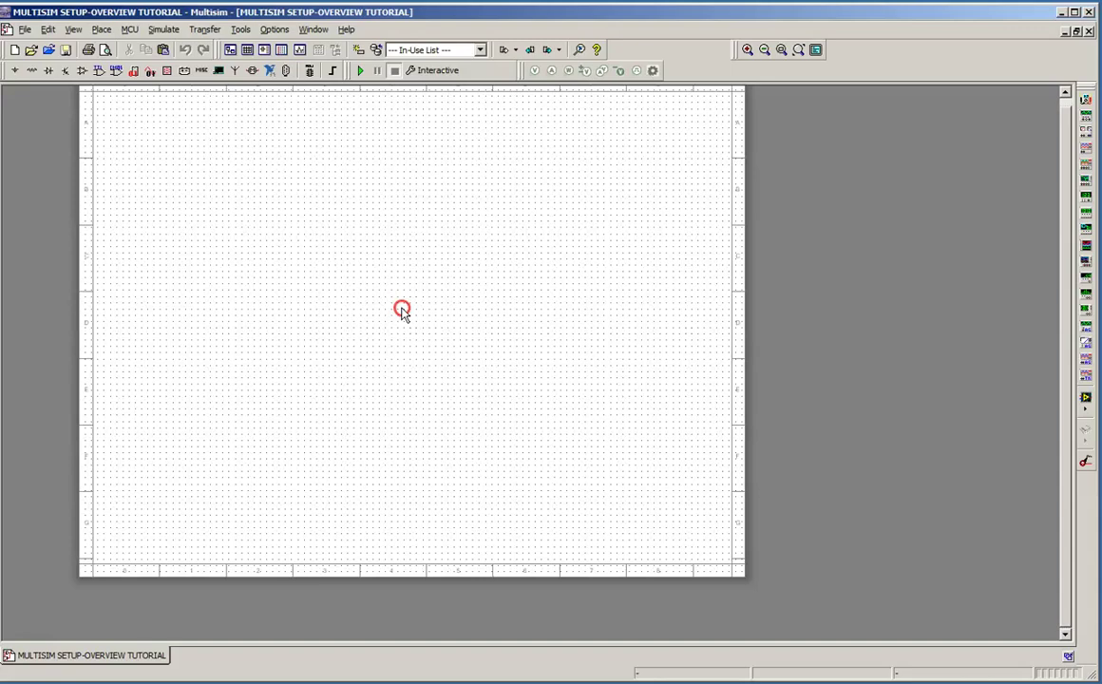
Pan the sheet, then use the Zoom In/Out buttons and scroll wheel to close in on the grid
left_click_drag(401, 310, 539, 341)
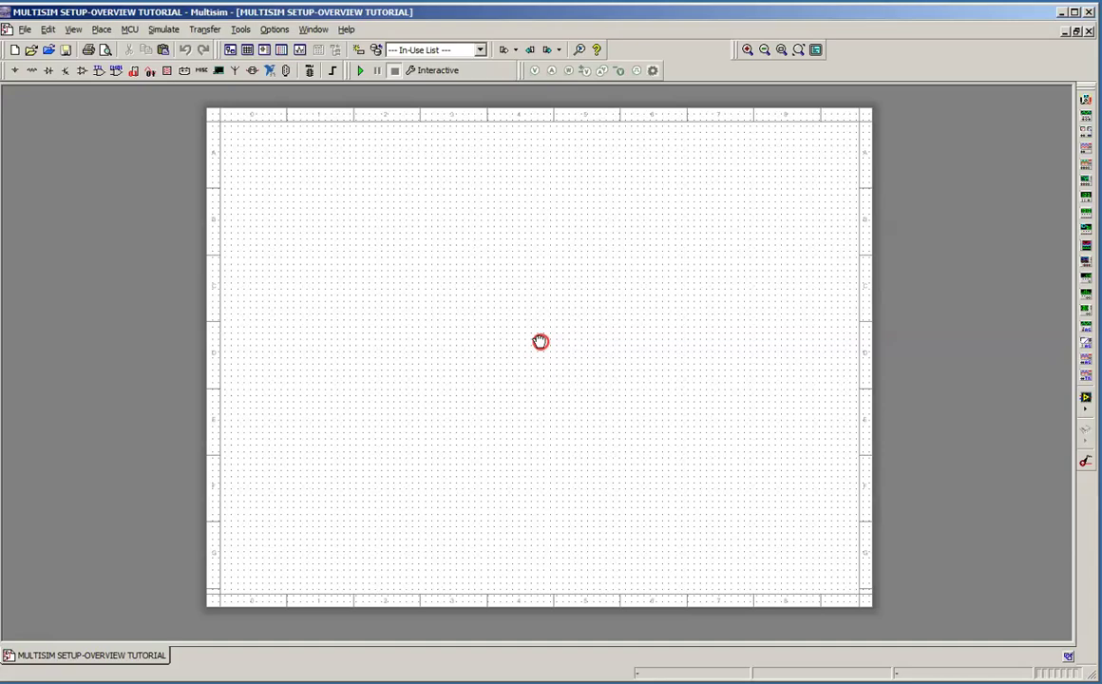
mouse_move(540, 351)
left_mouse_down()
mouse_move(583, 346)
mouse_move(558, 344)
left_mouse_up()
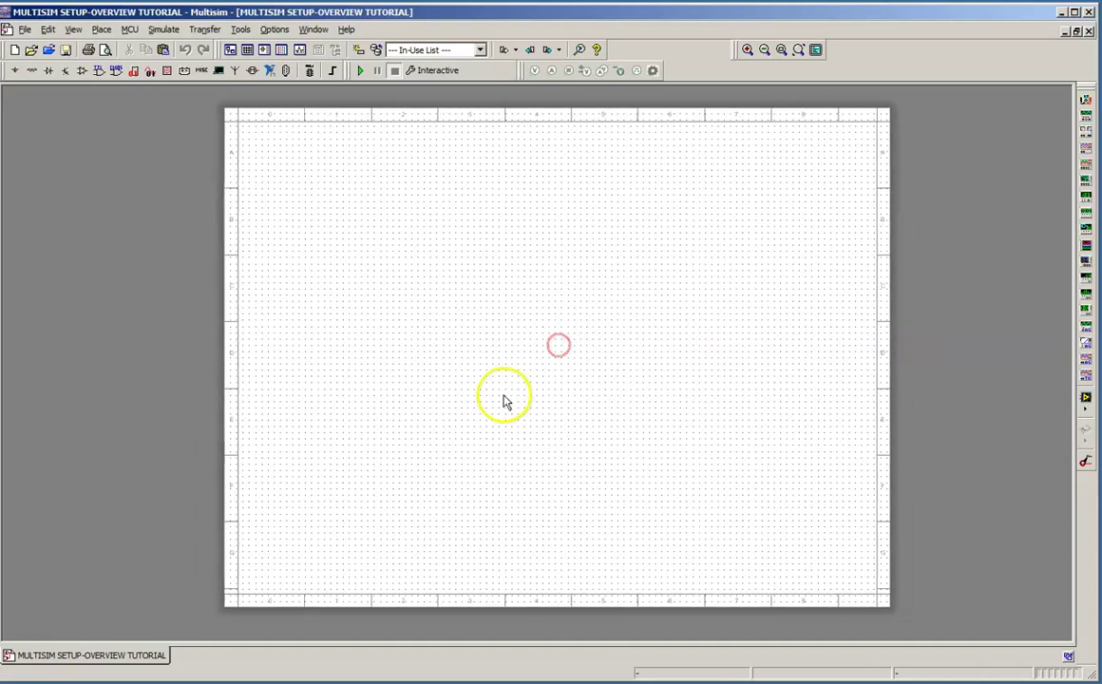
left_click(748, 50)
left_click(748, 49)
left_click(748, 49)
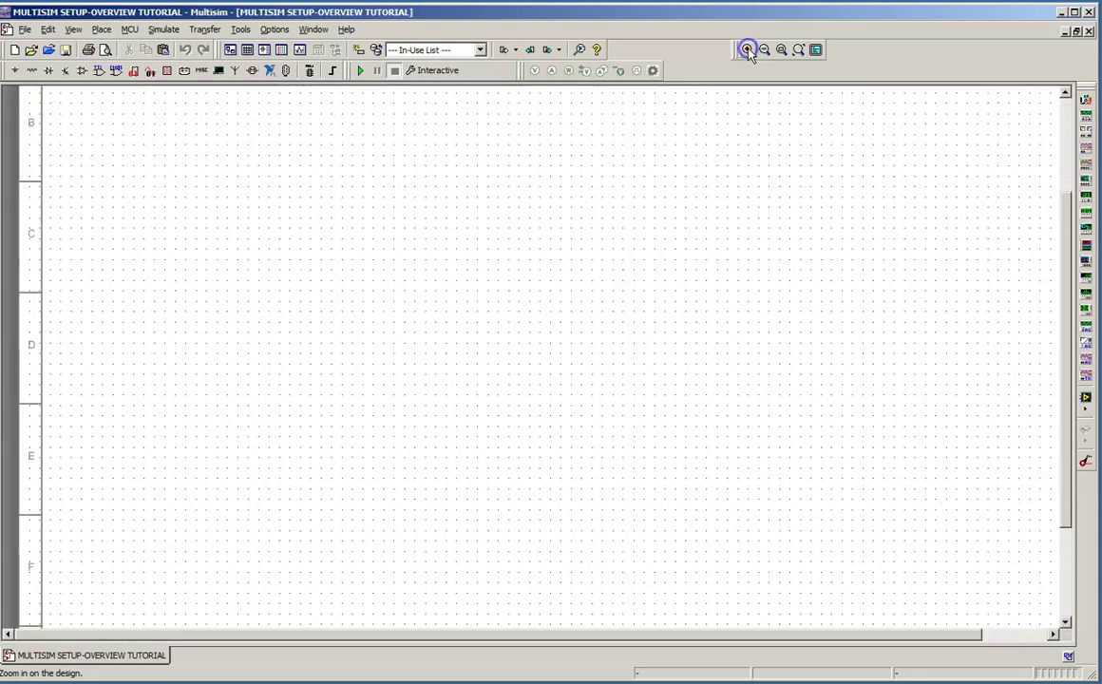
left_click(764, 49)
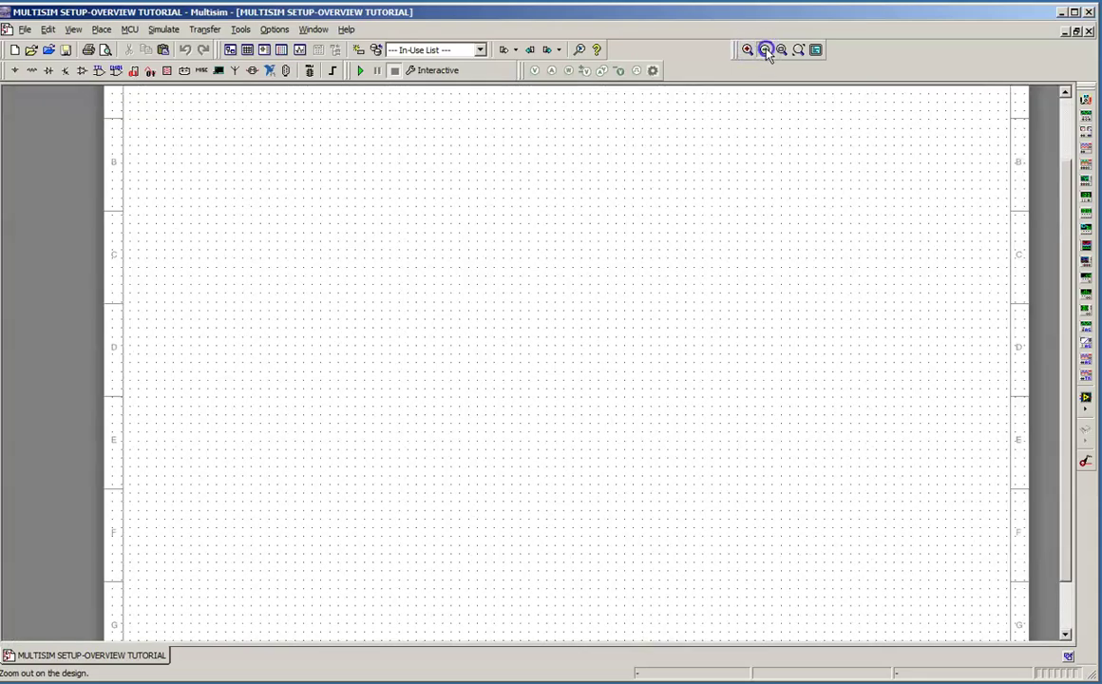
left_click(764, 50)
scroll(700, 269, "down", 1)
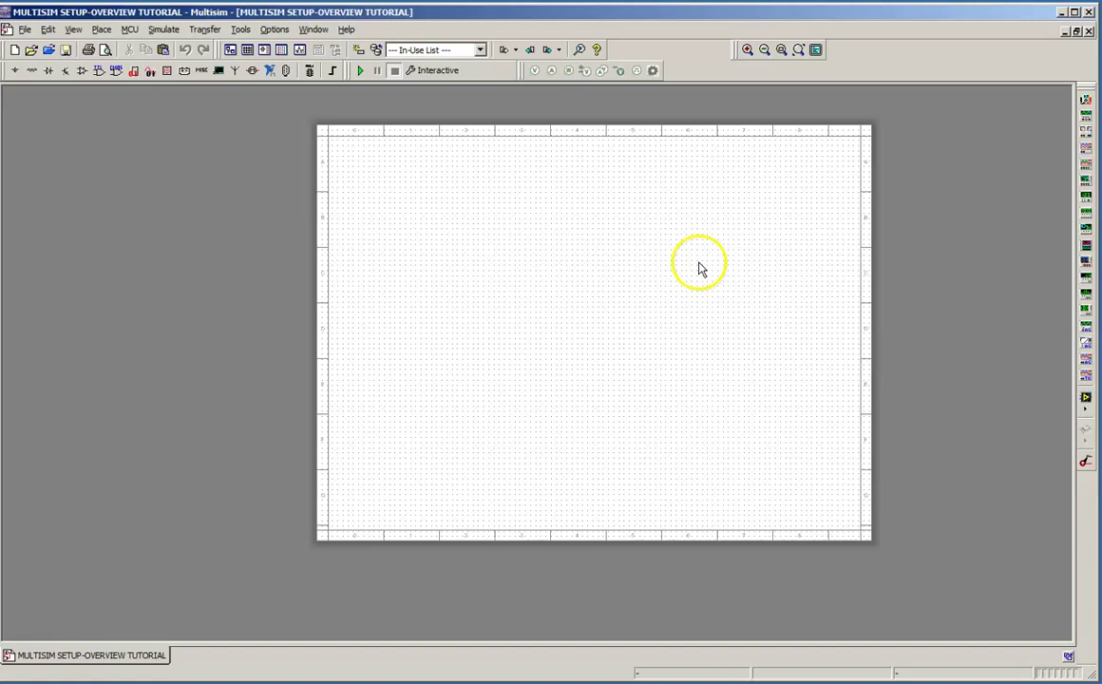
scroll(698, 269, "down", 2)
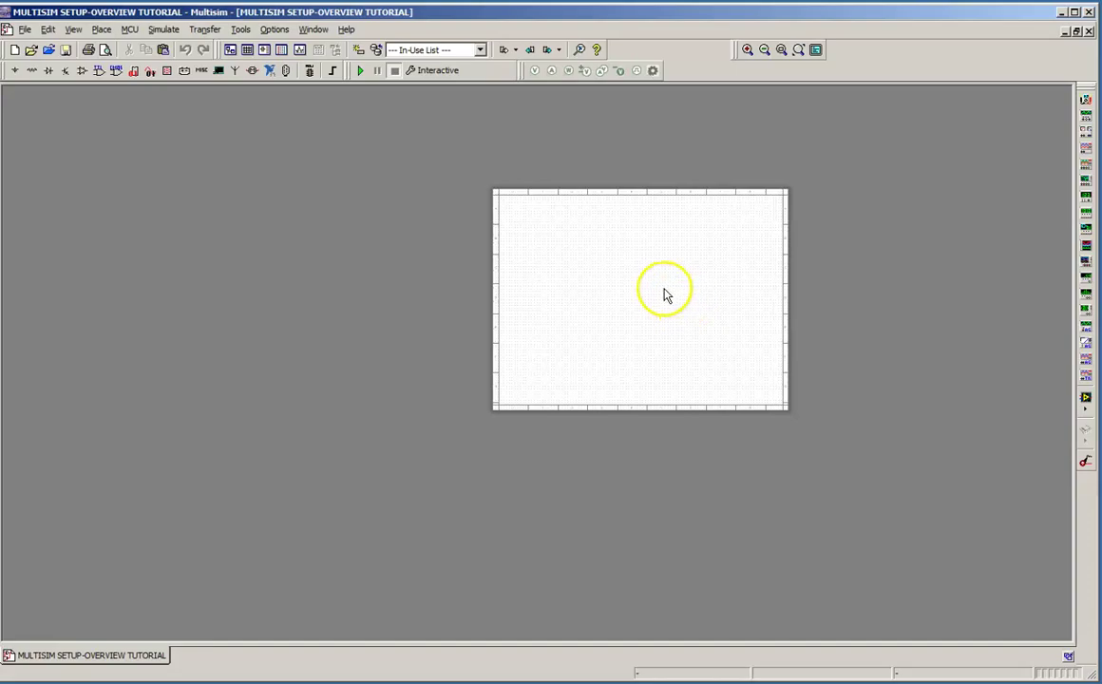
scroll(663, 291, "up", 5)
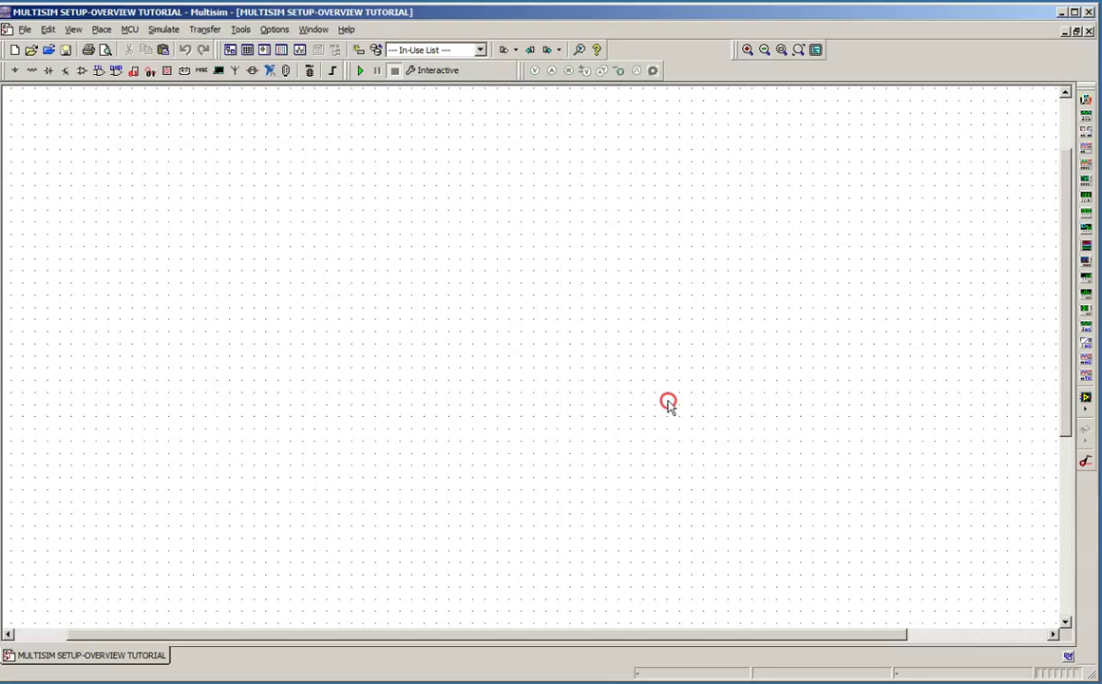
Scroll-zoom and pan the sheet, then zoom in with the toolbar Zoom In button
scroll(669, 397, "down", 3)
scroll(669, 398, "down", 3)
scroll(548, 322, "up", 6)
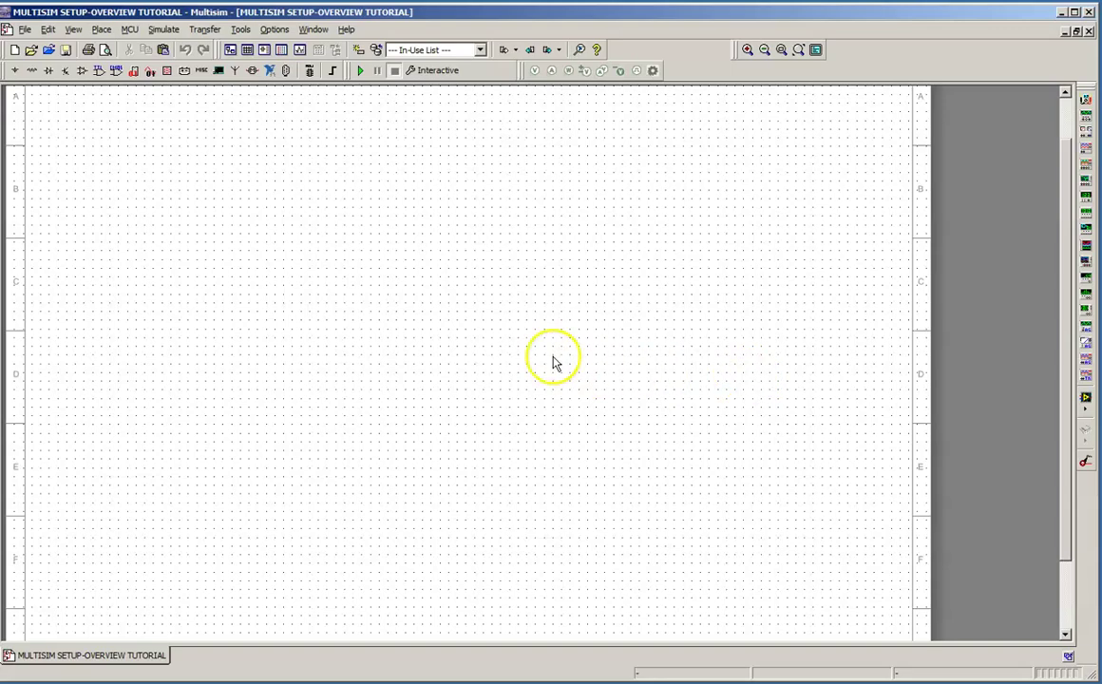
left_click(519, 364)
left_click_drag(519, 364, 575, 356)
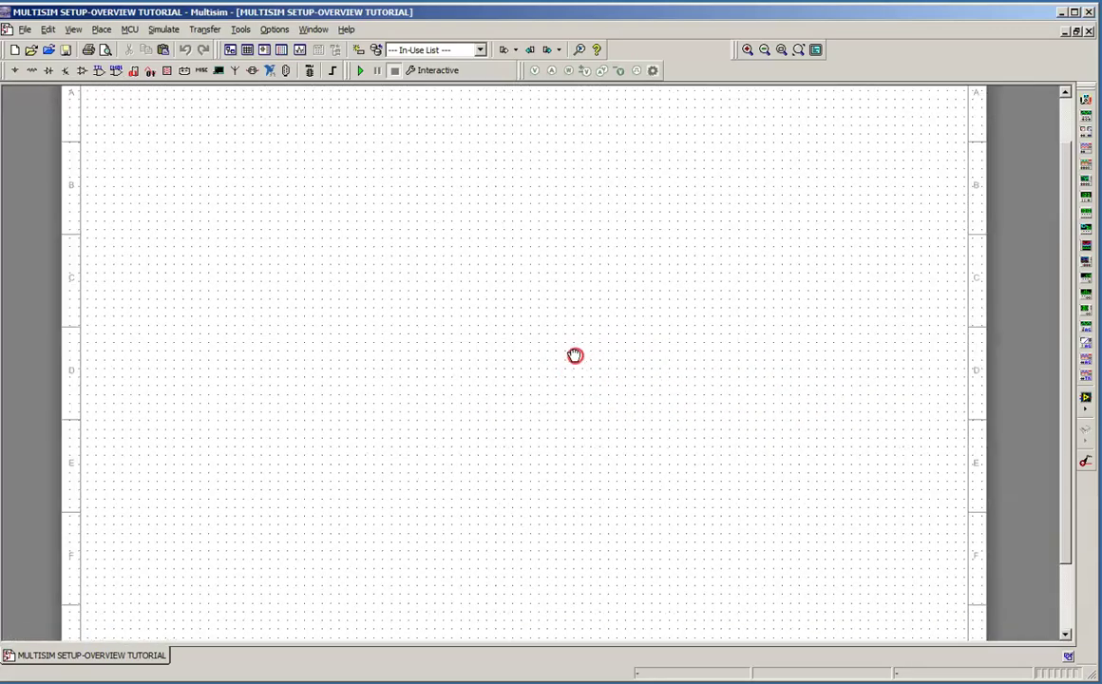
left_click_drag(1058, 418, 877, 172)
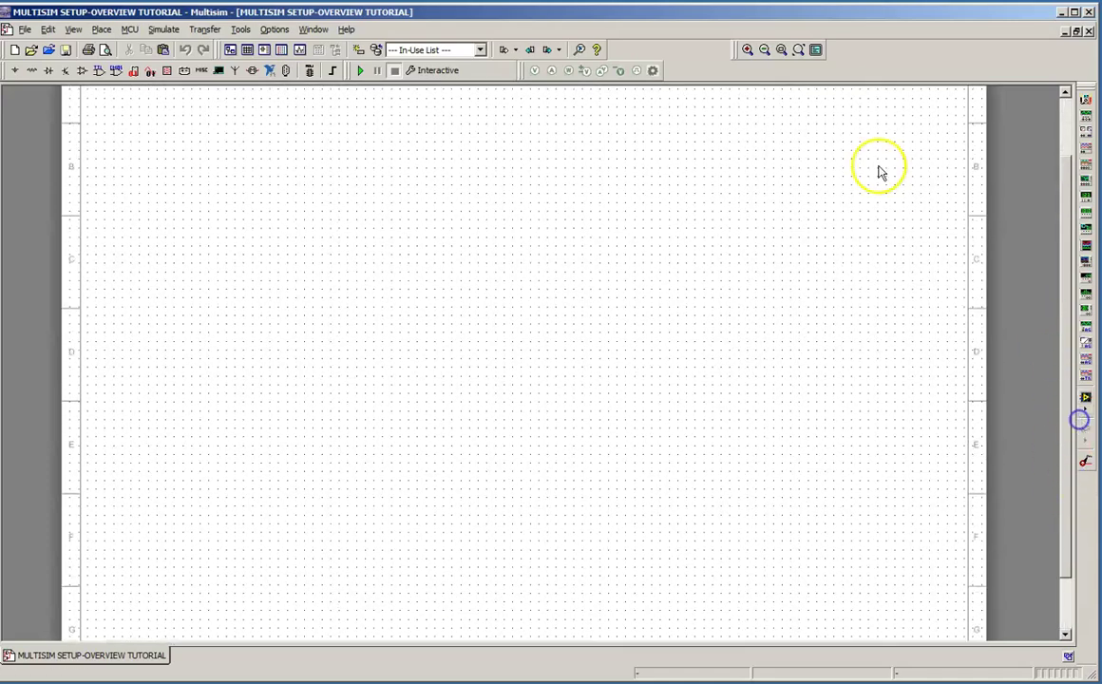
left_click(747, 50)
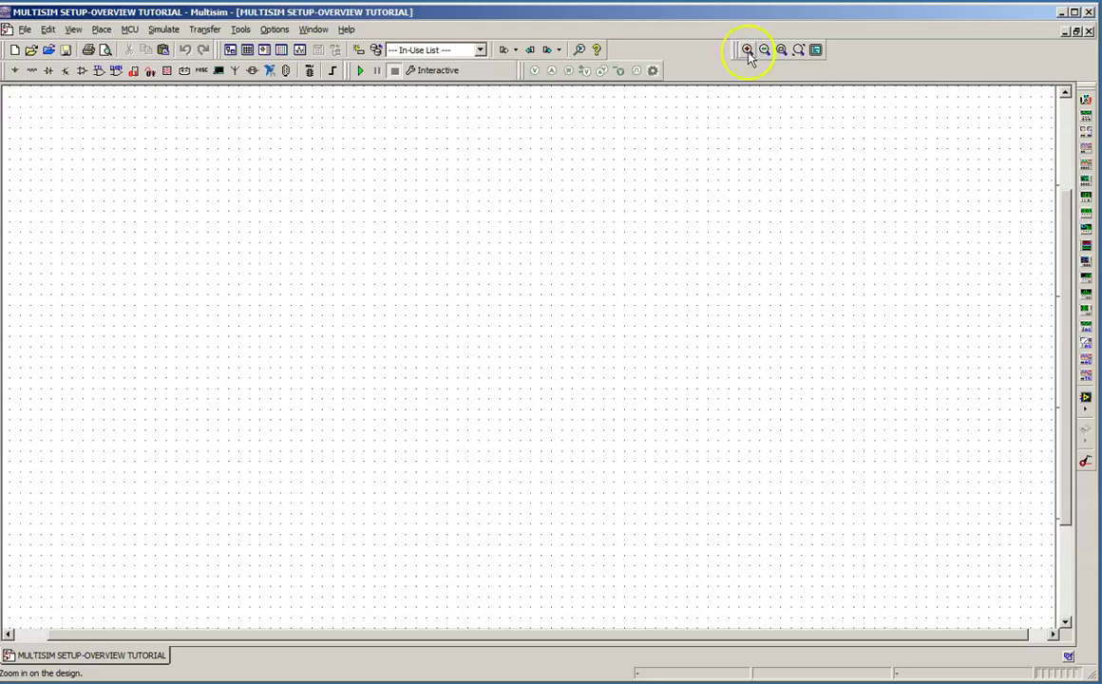
Adjust the scrollbars, scroll-zoom, and pan until the full sheet is centred
left_click_drag(746, 644, 848, 643)
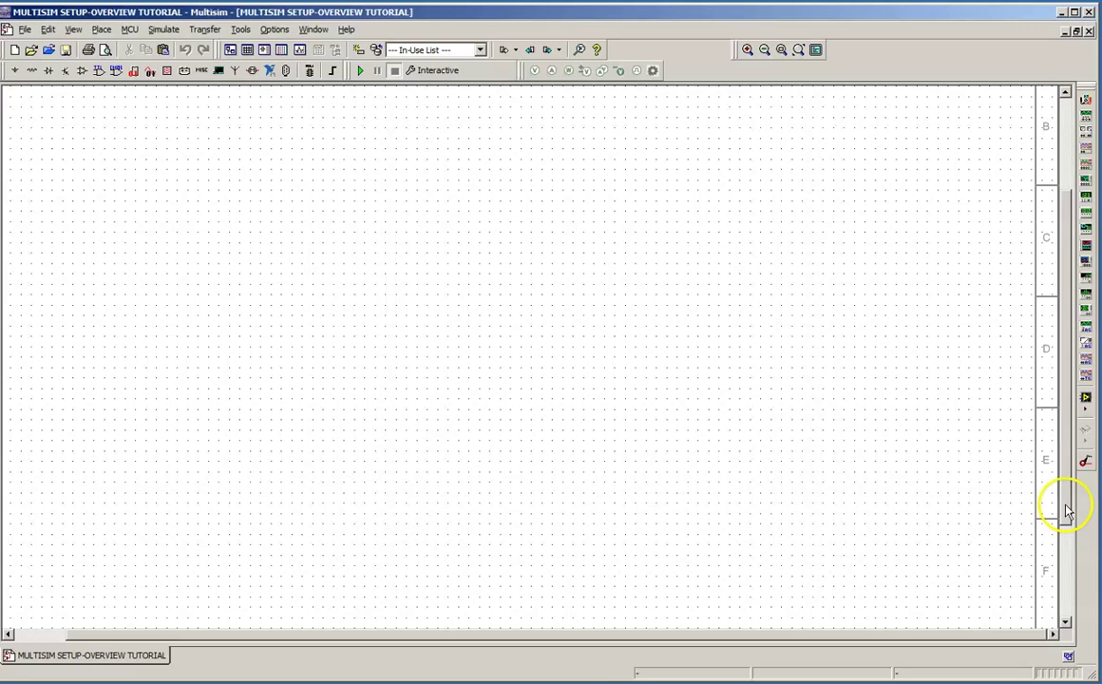
left_click_drag(1057, 504, 1055, 365)
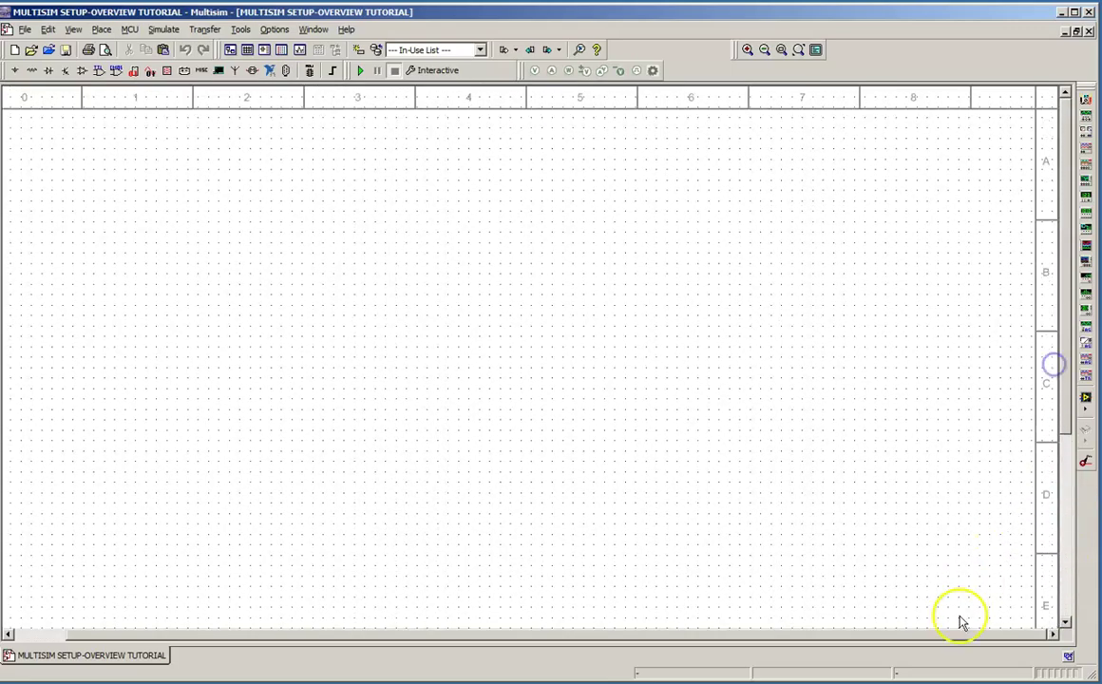
left_click_drag(957, 642, 768, 640)
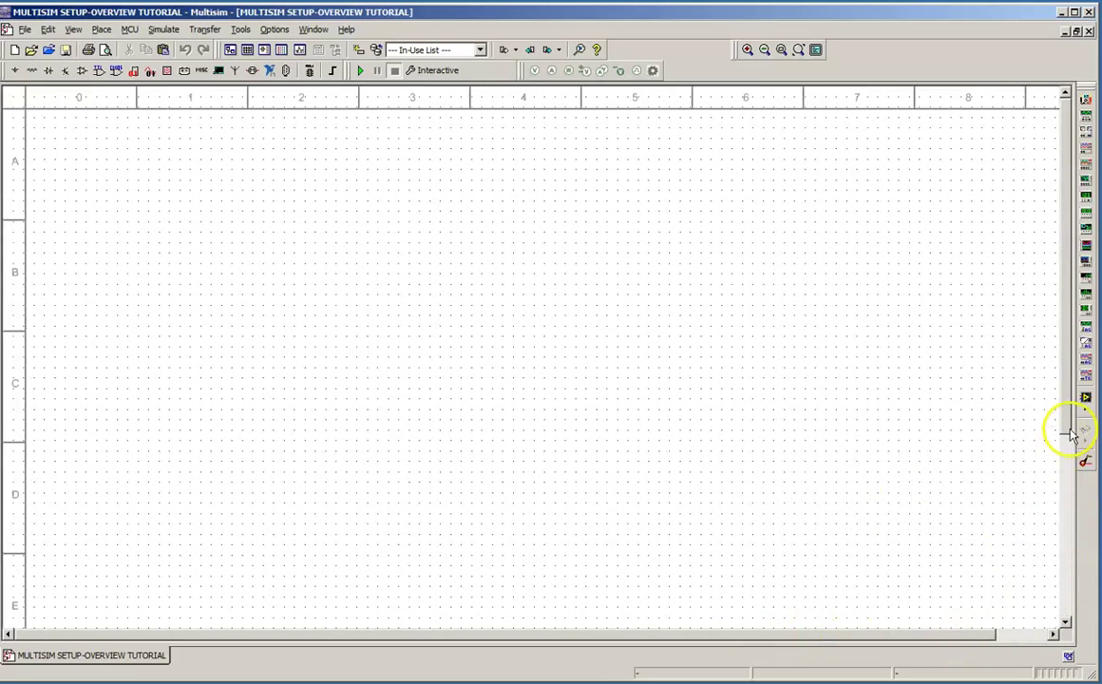
scroll(509, 273, "down", 5)
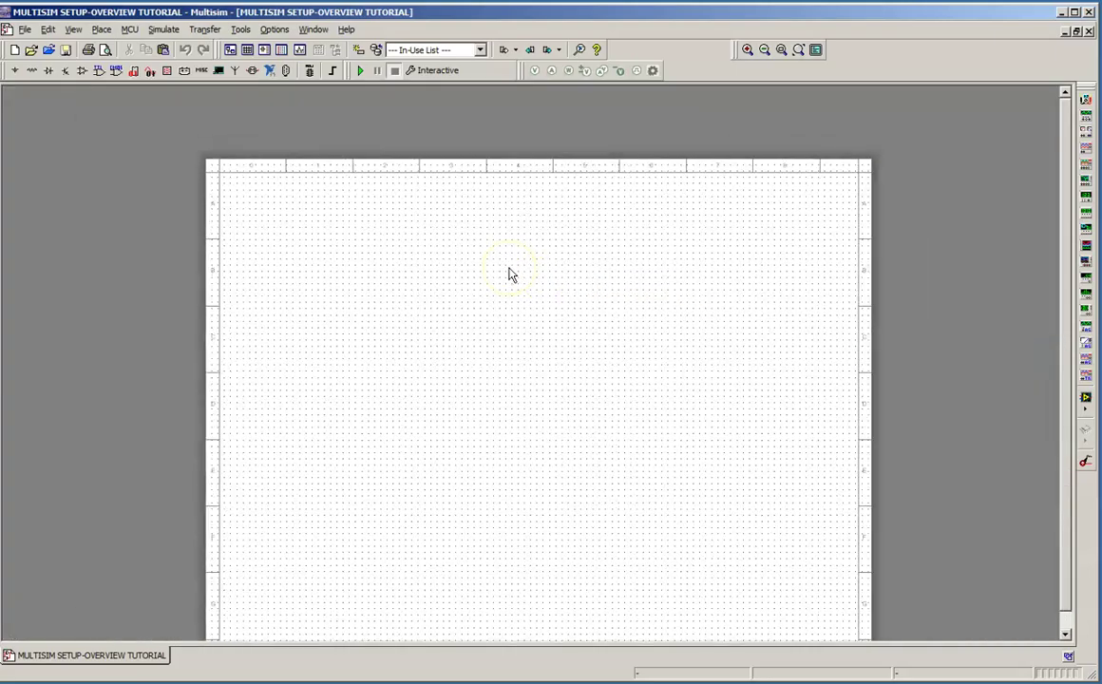
scroll(510, 277, "up", 2)
scroll(510, 277, "down", 2)
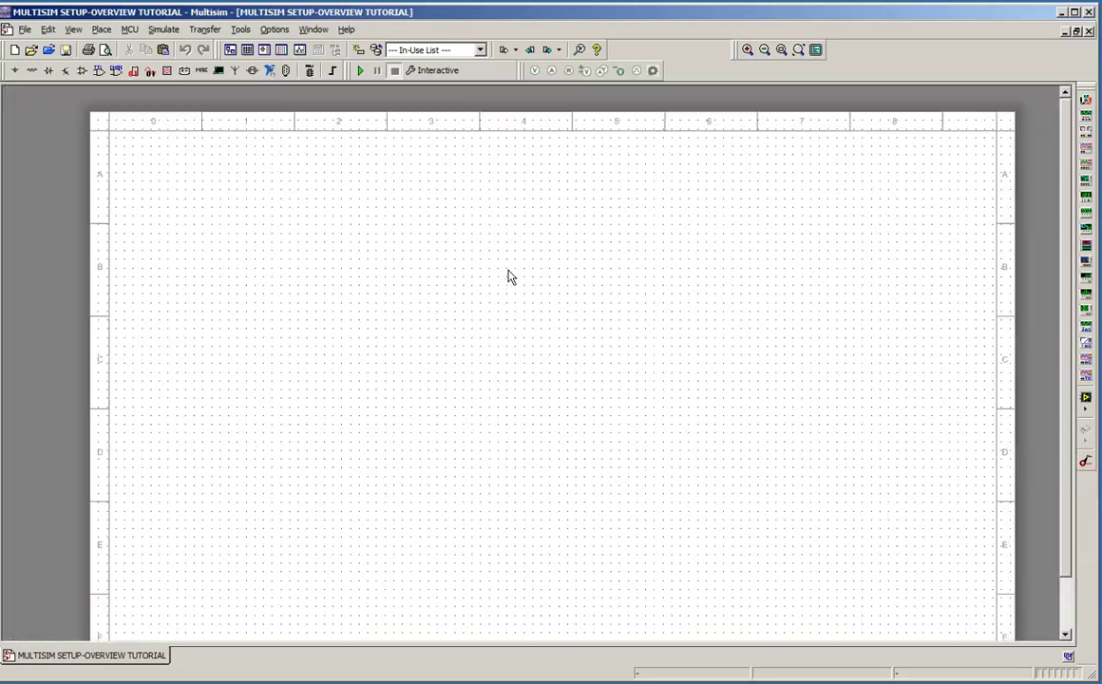
scroll(509, 276, "up", 3)
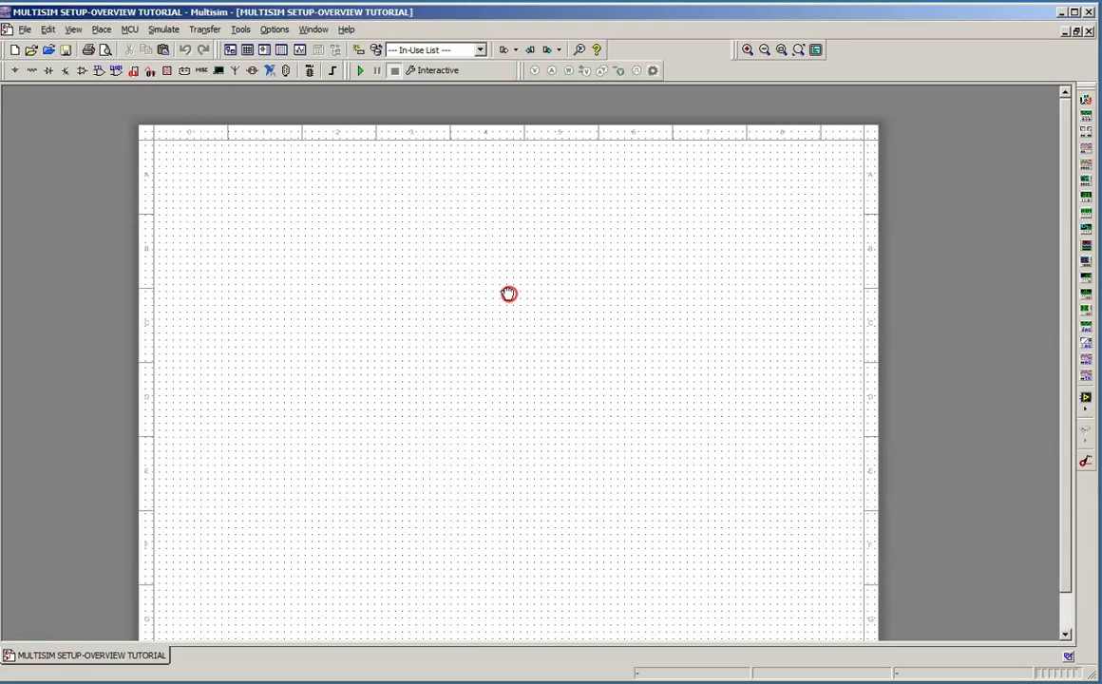
left_click_drag(509, 293, 659, 288)
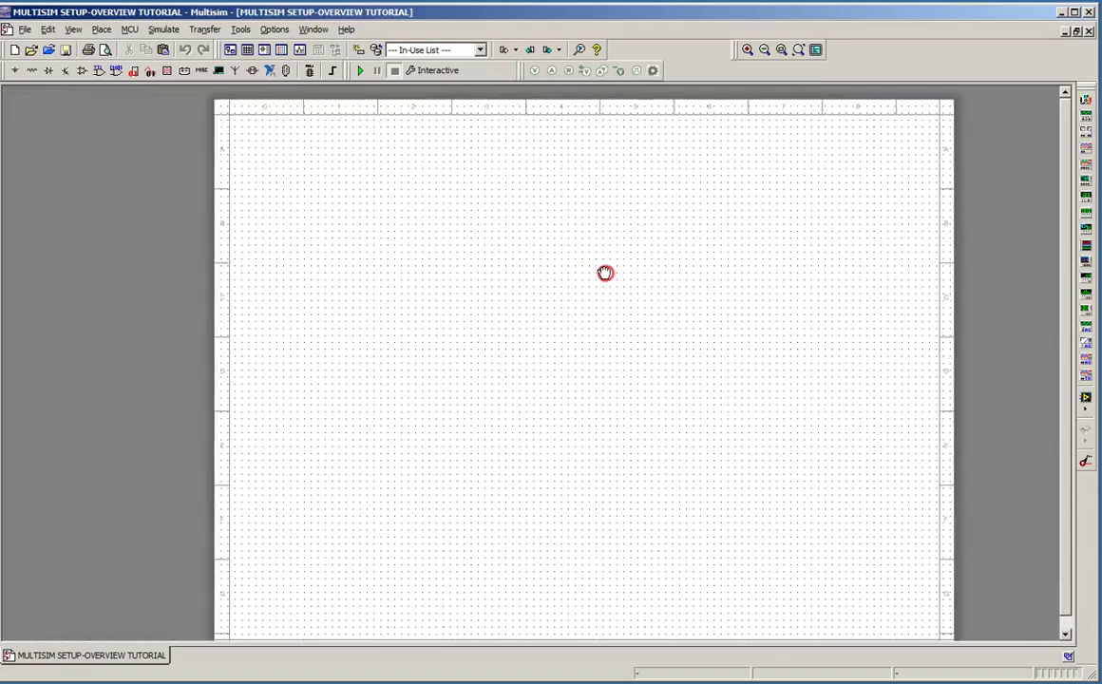
left_click_drag(519, 258, 524, 271)
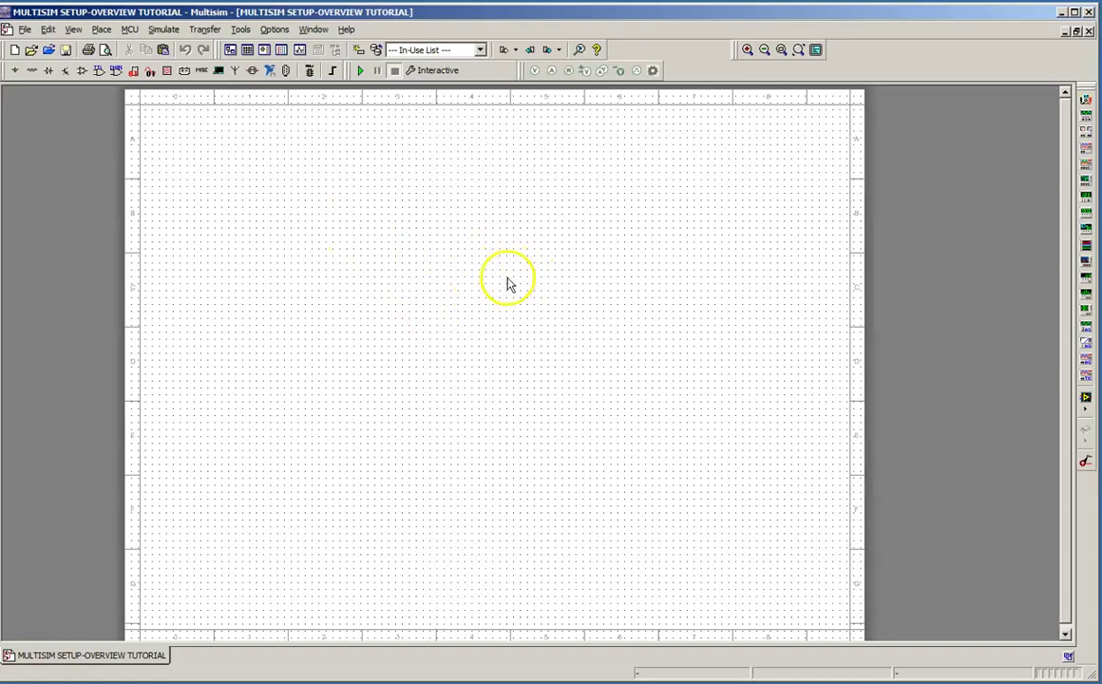
Turn off Grid in the View menu so the sheet shows as a plain white page
scroll(494, 282, "up", 1)
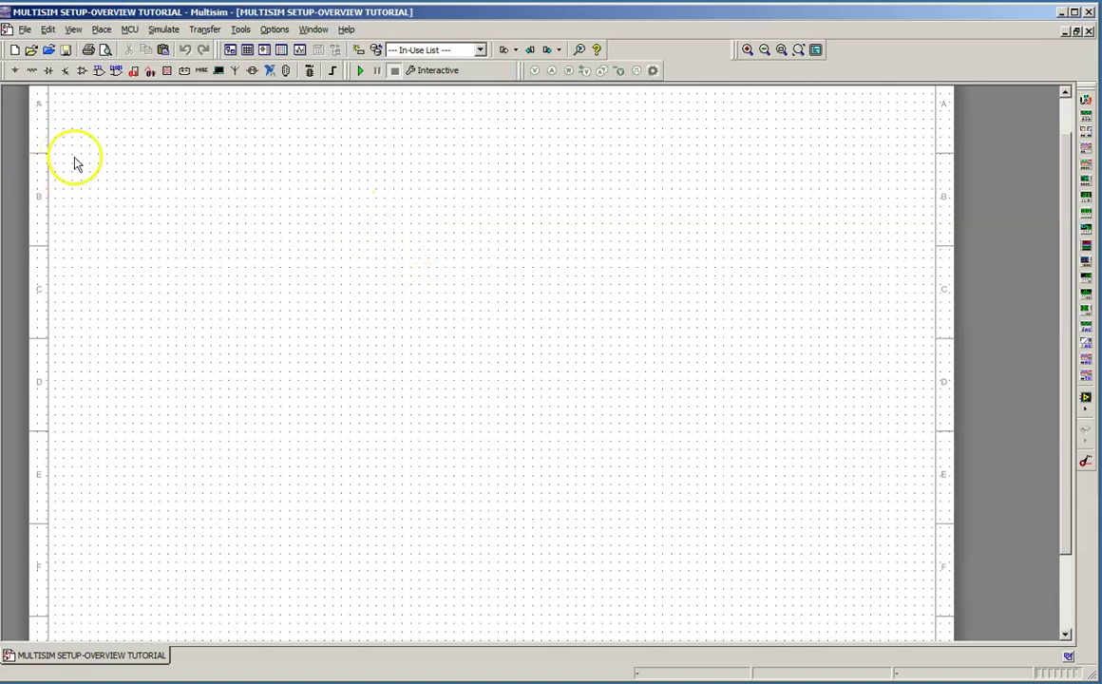
left_click(74, 30)
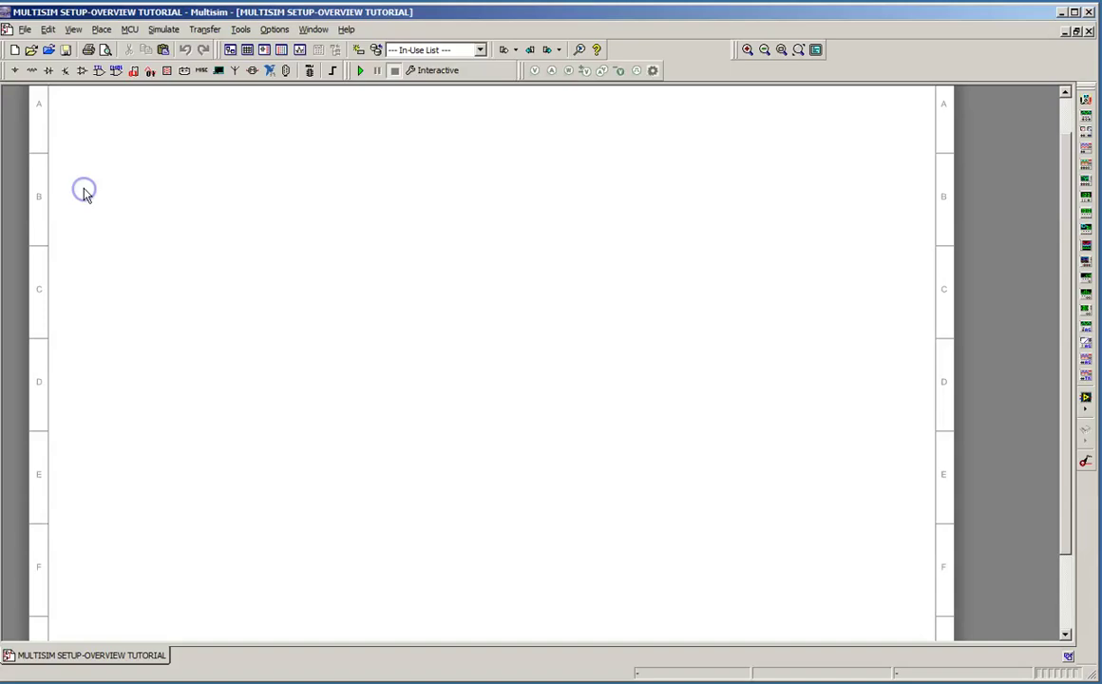
scroll(450, 295, "up", 1)
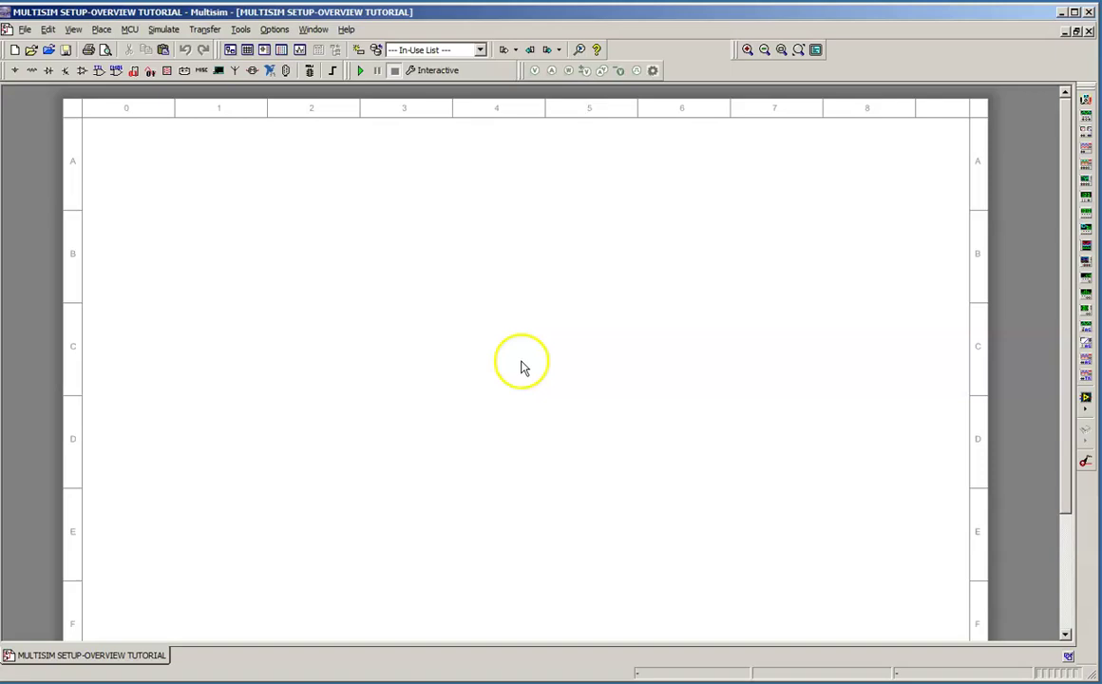
left_click_drag(530, 366, 559, 359)
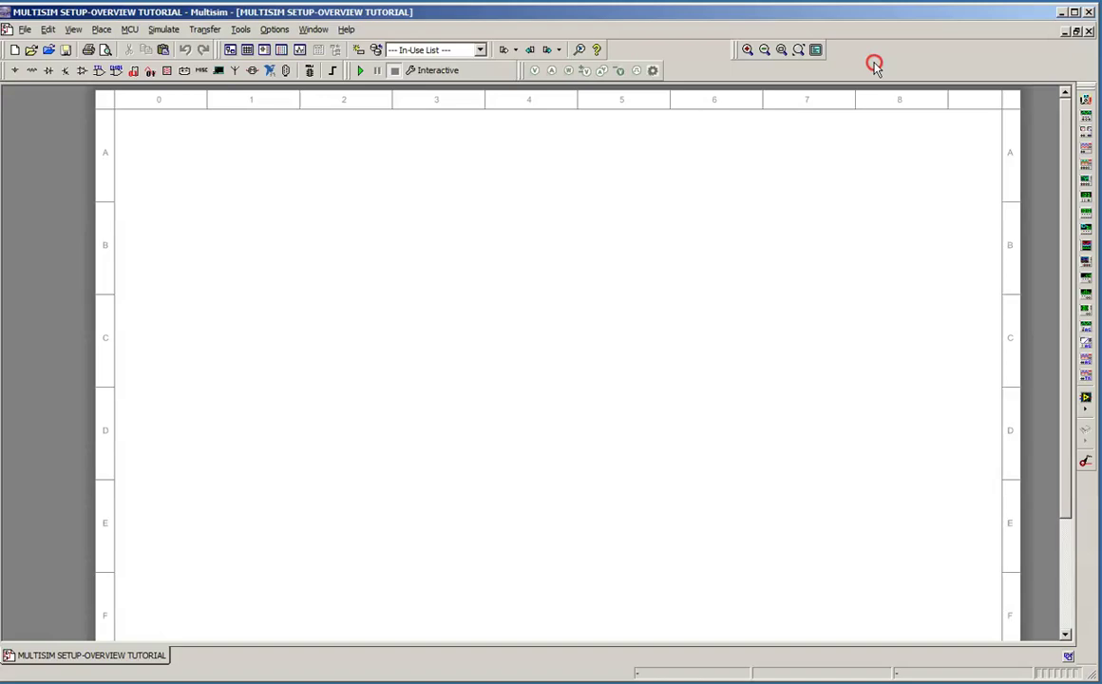
Enable the Virtual toolbar from the toolbar-area context menu
right_click(874, 67)
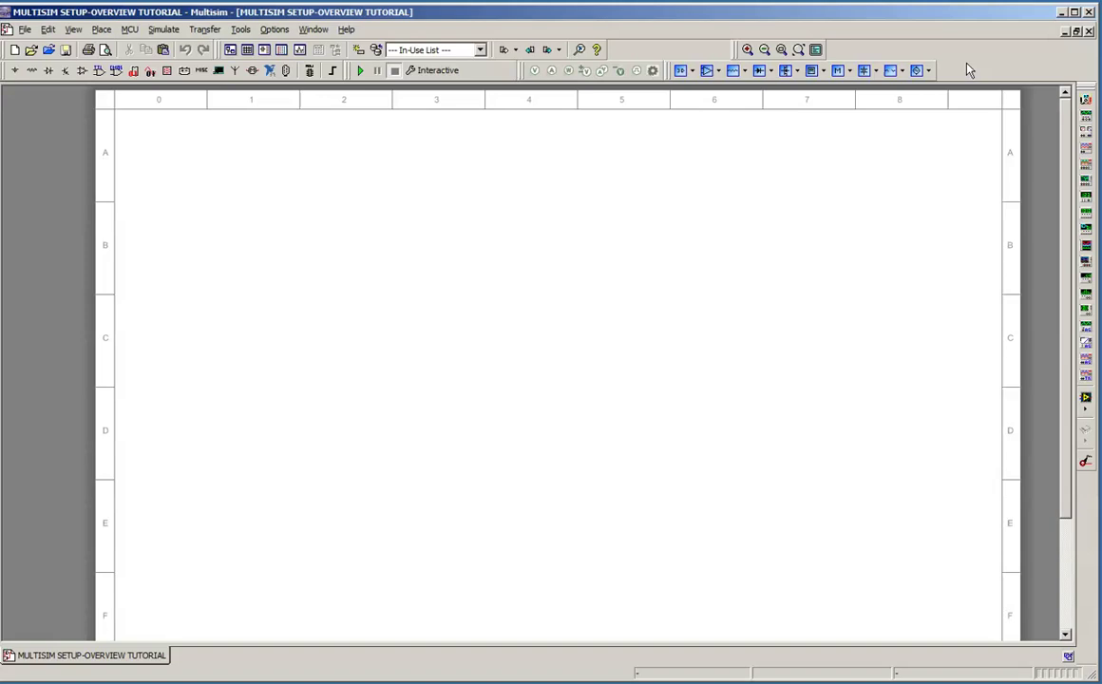
left_click(971, 71)
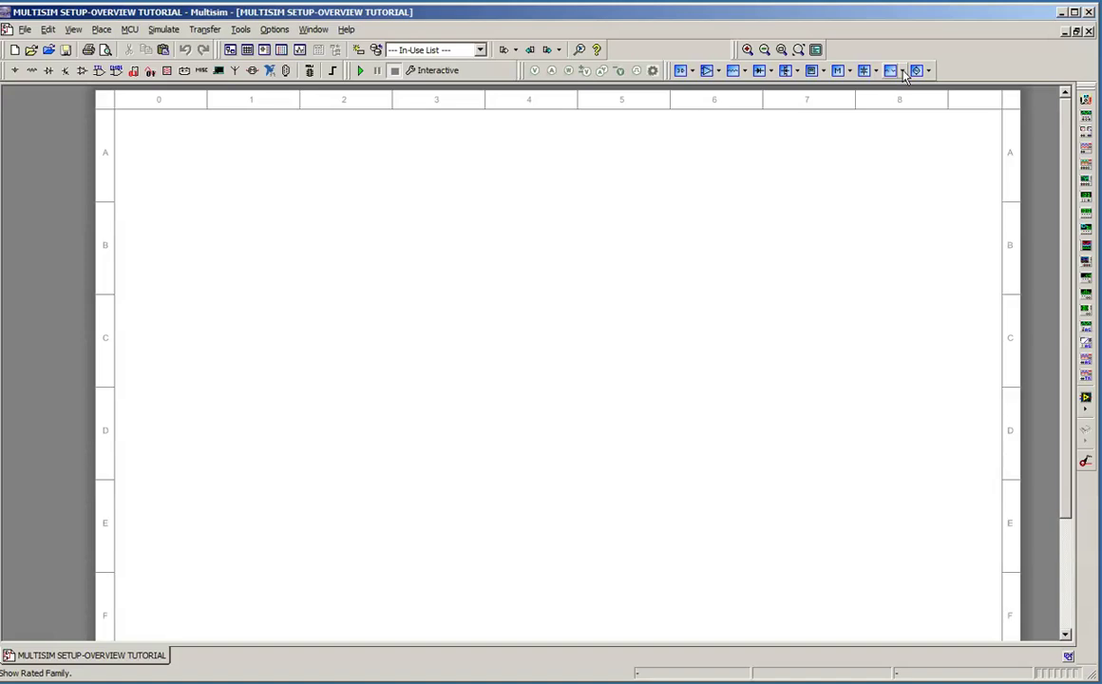
left_click(903, 73)
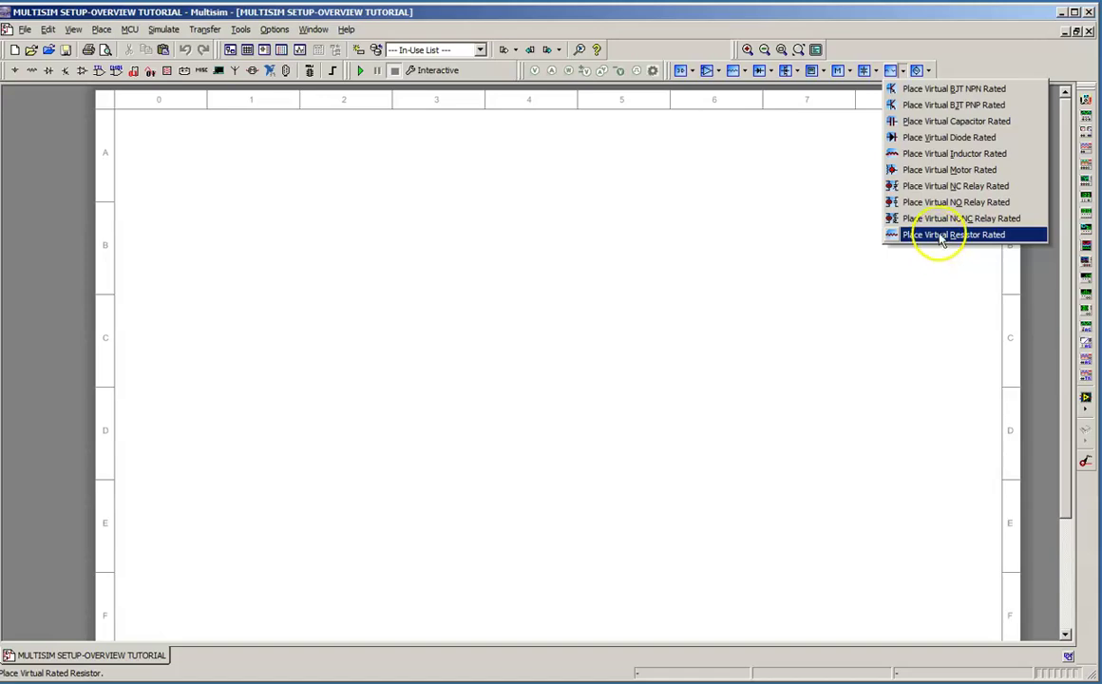
left_click(831, 229)
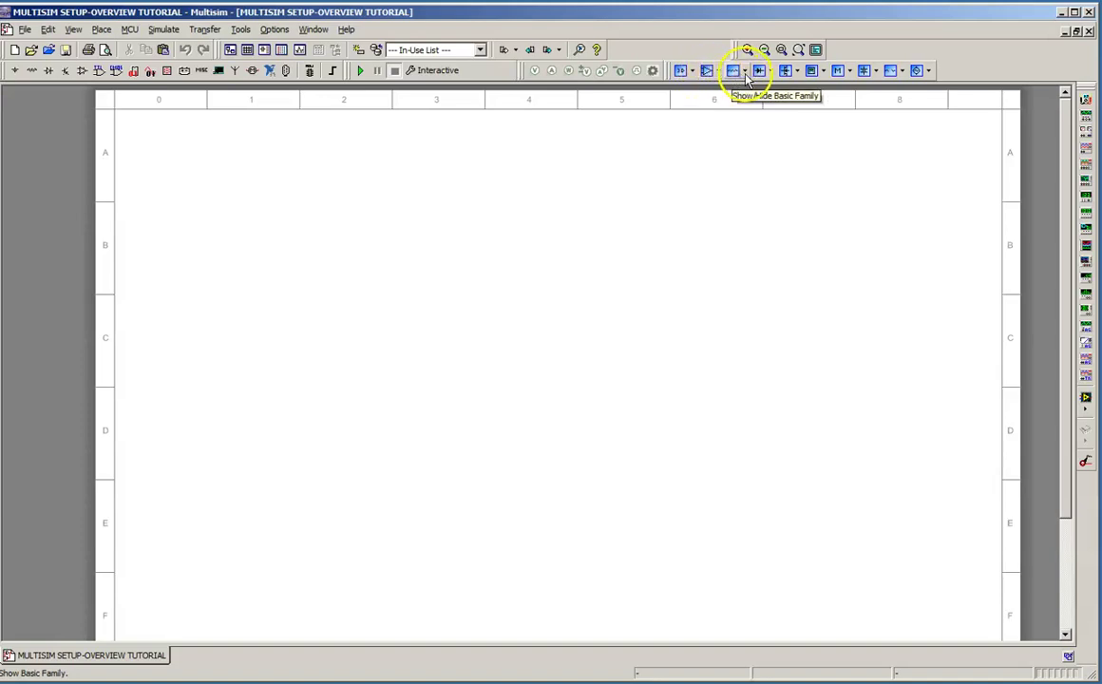
left_click(876, 75)
left_click(877, 74)
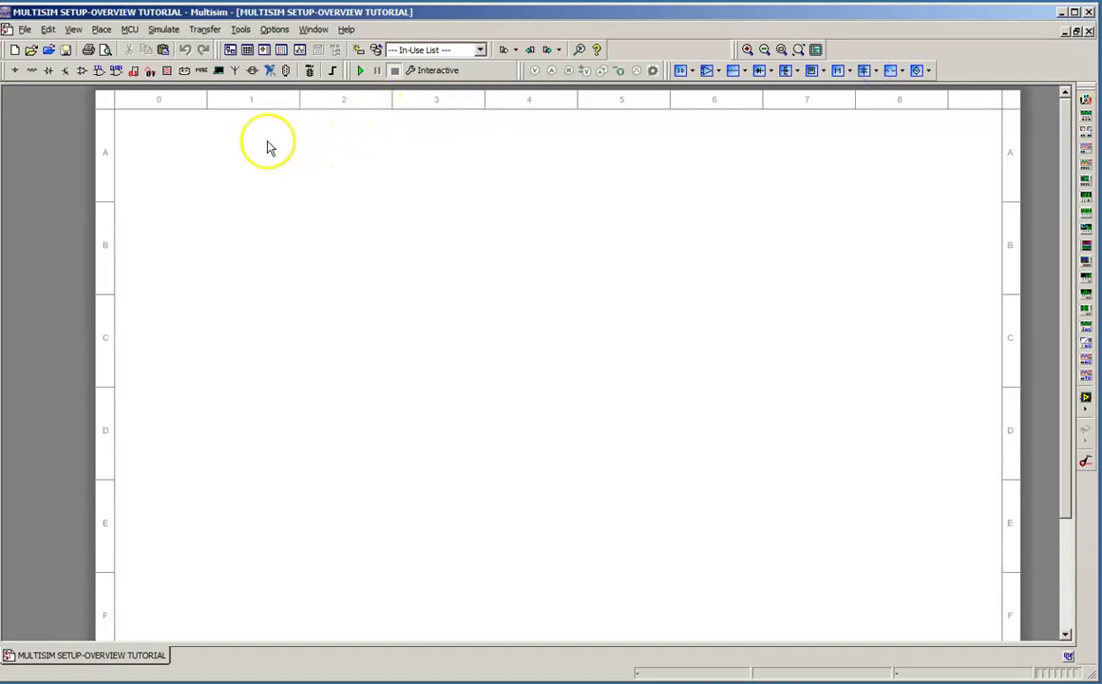
left_click(102, 30)
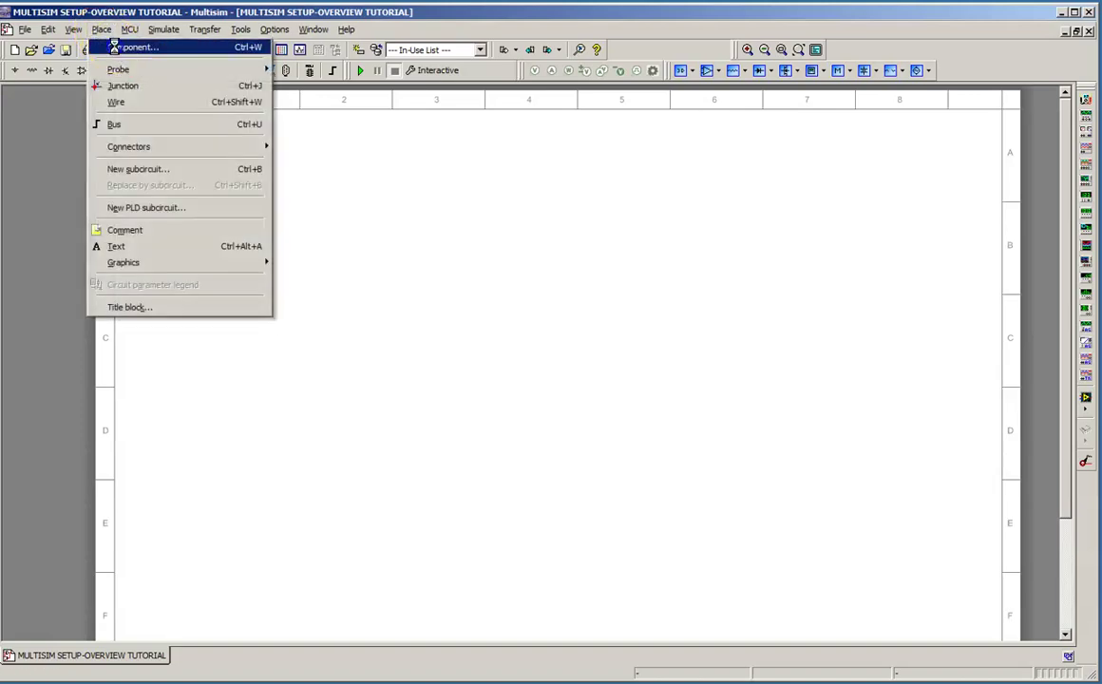
left_click(119, 48)
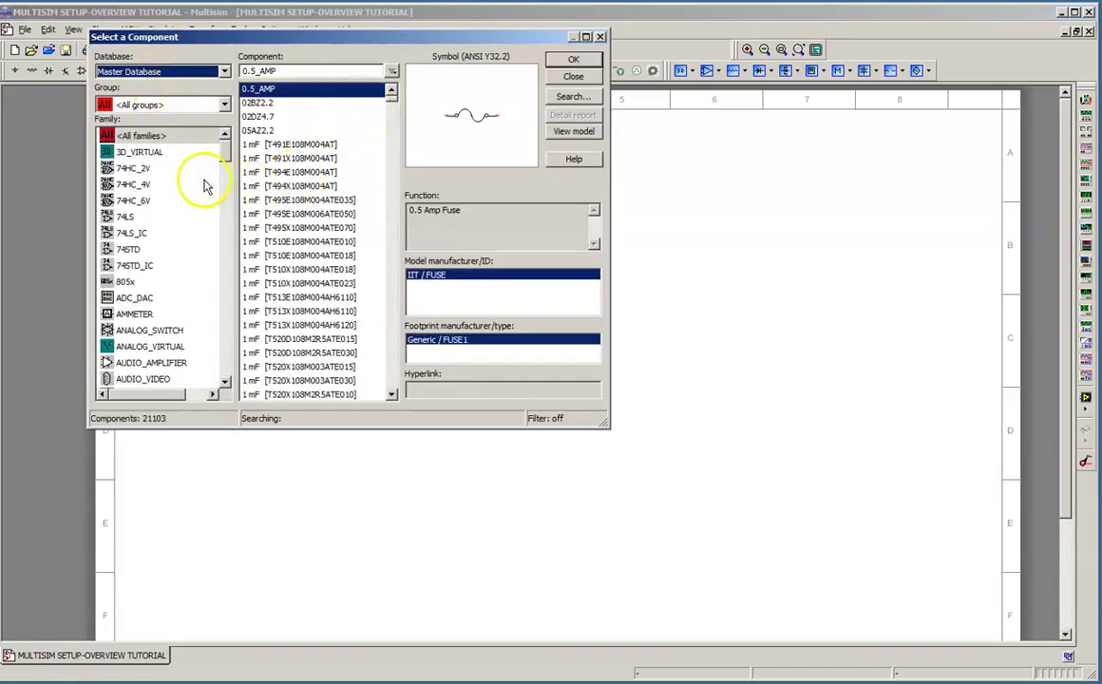
left_click_drag(224, 157, 221, 206)
left_click(171, 236)
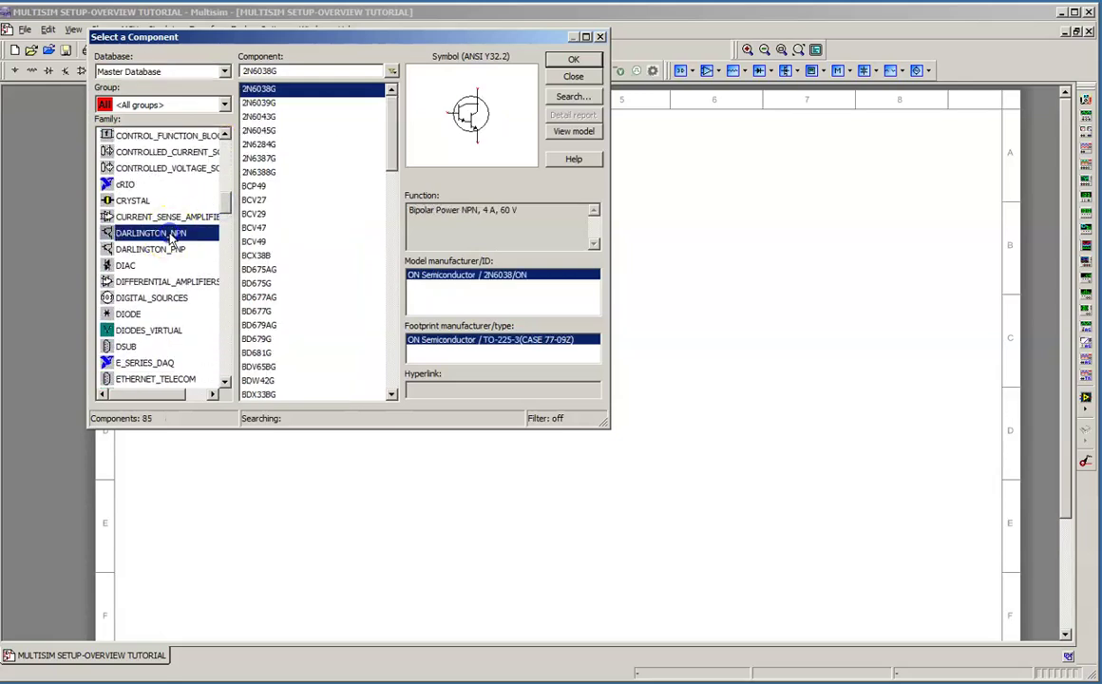
left_click(163, 298)
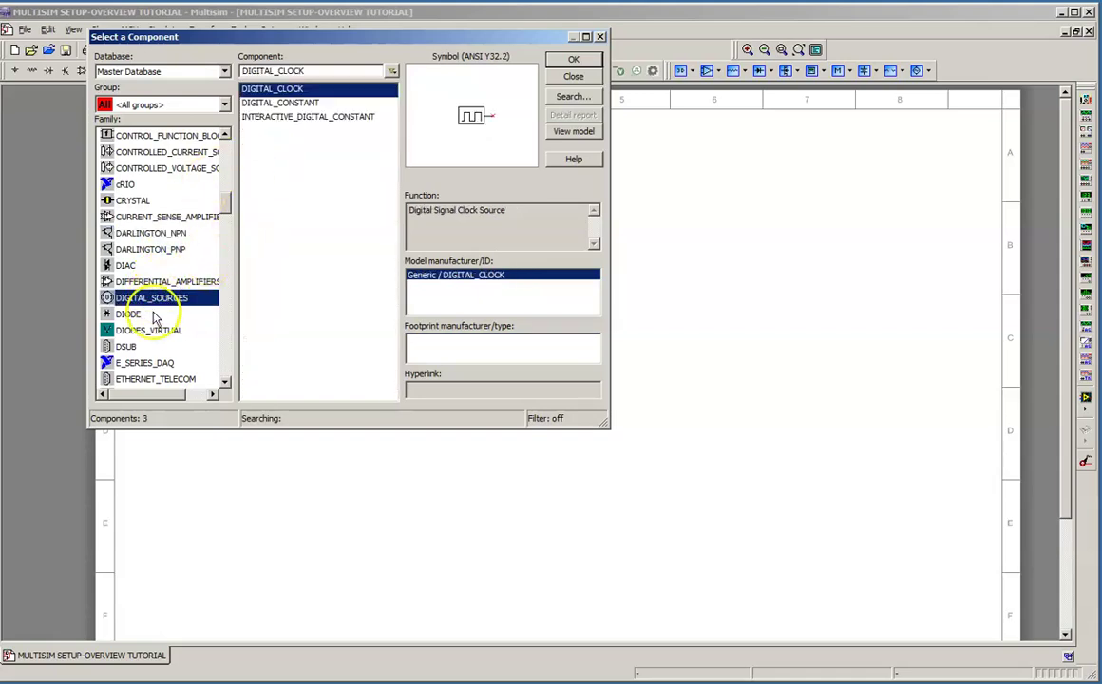
left_click(142, 313)
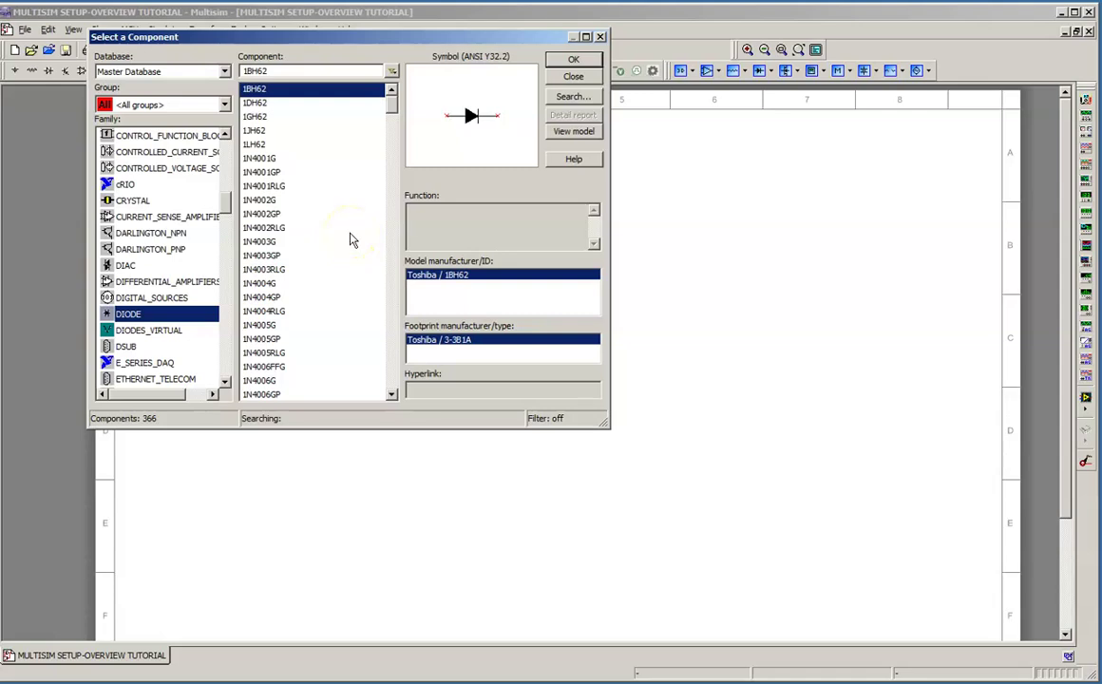
left_click(227, 226)
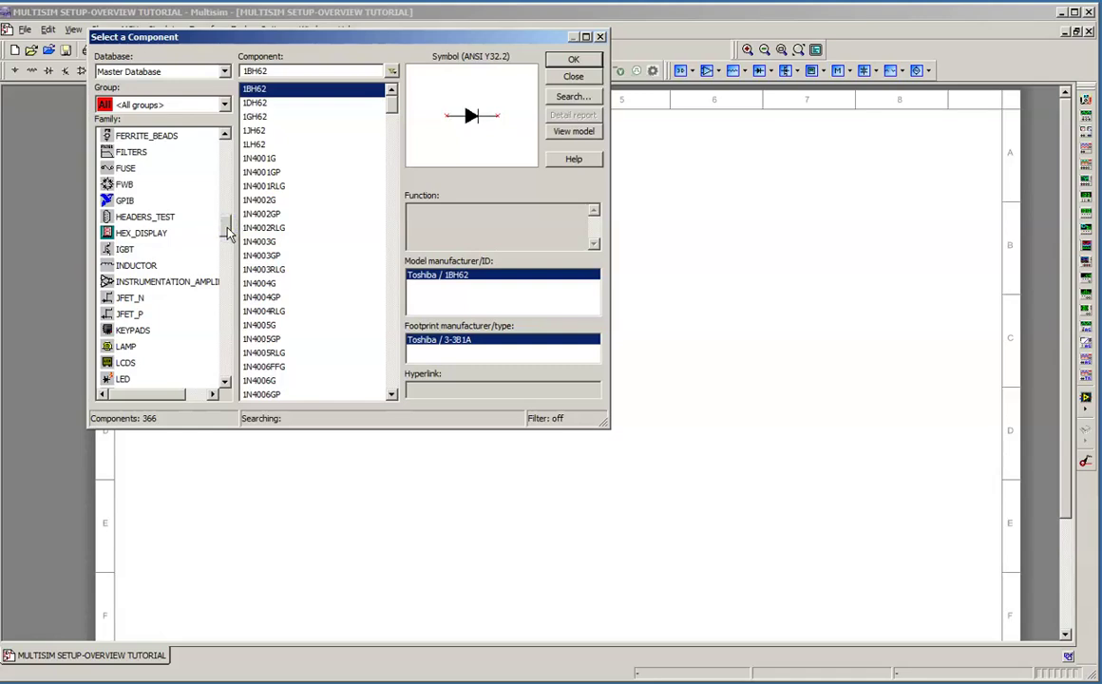
left_click(126, 377)
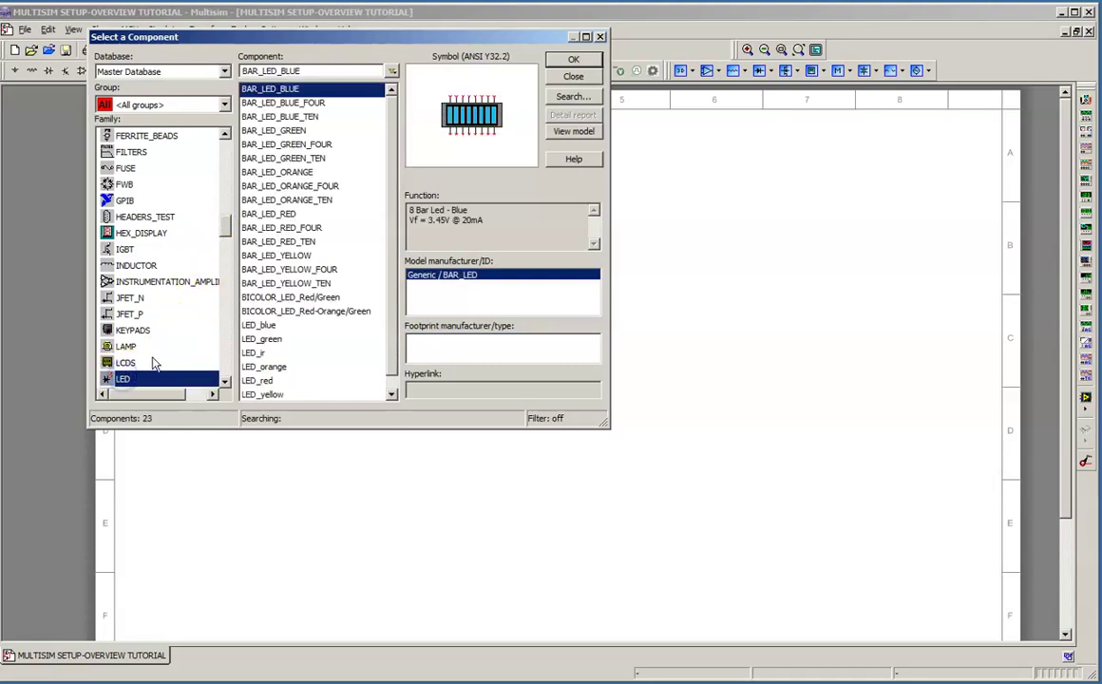
left_click(152, 234)
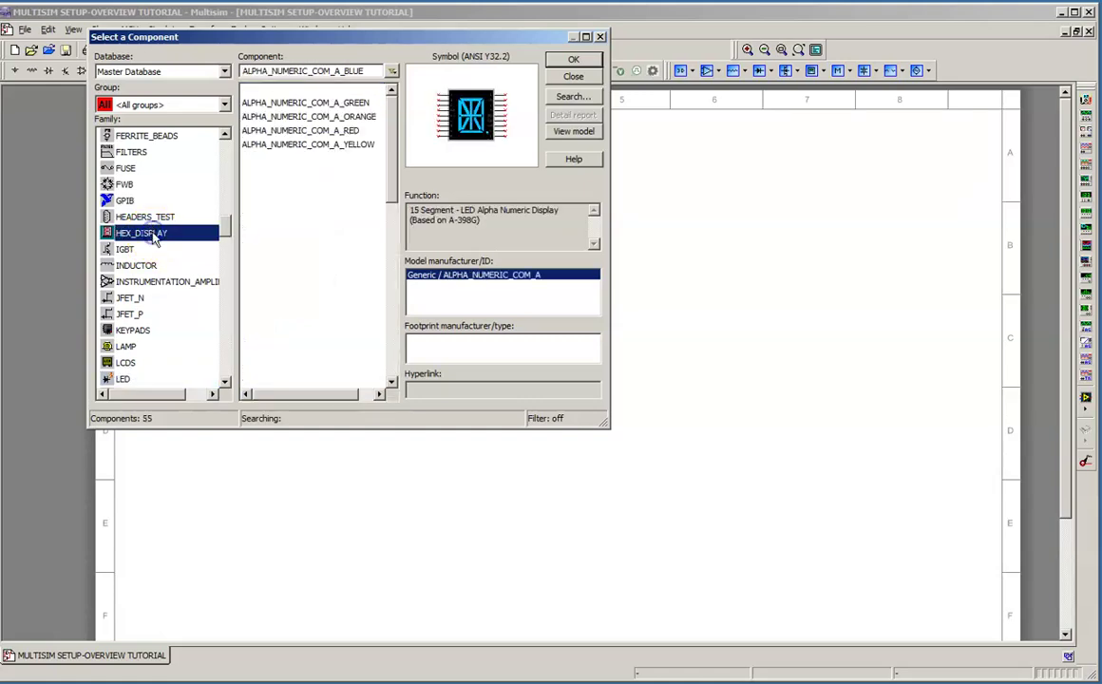
left_click(133, 216)
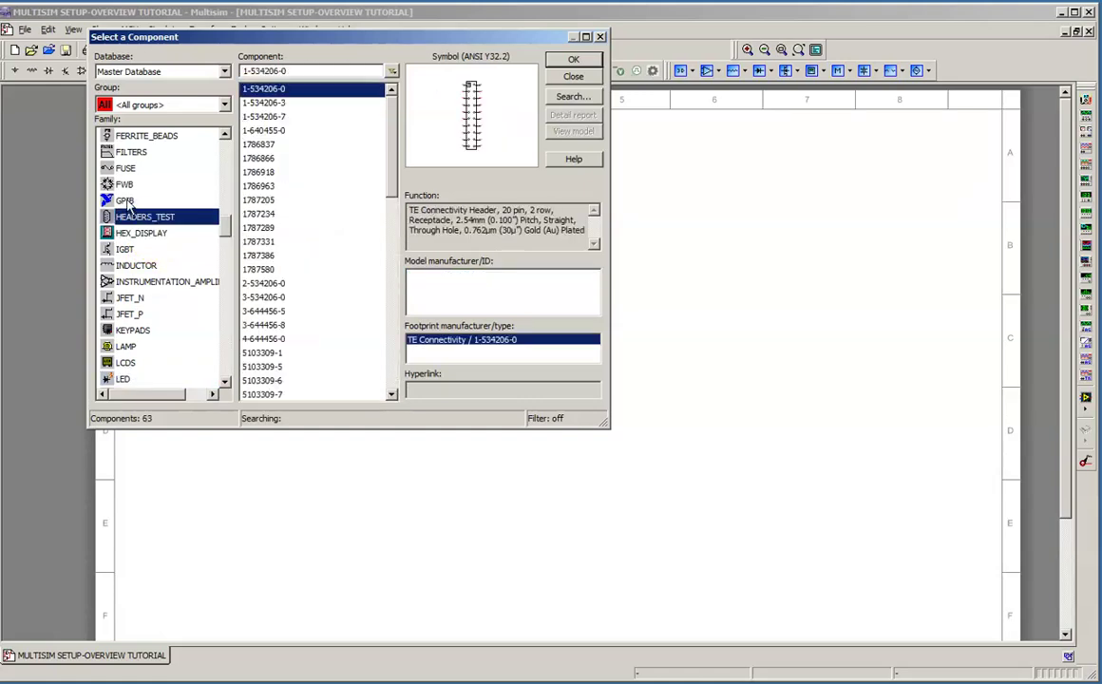
left_click(126, 185)
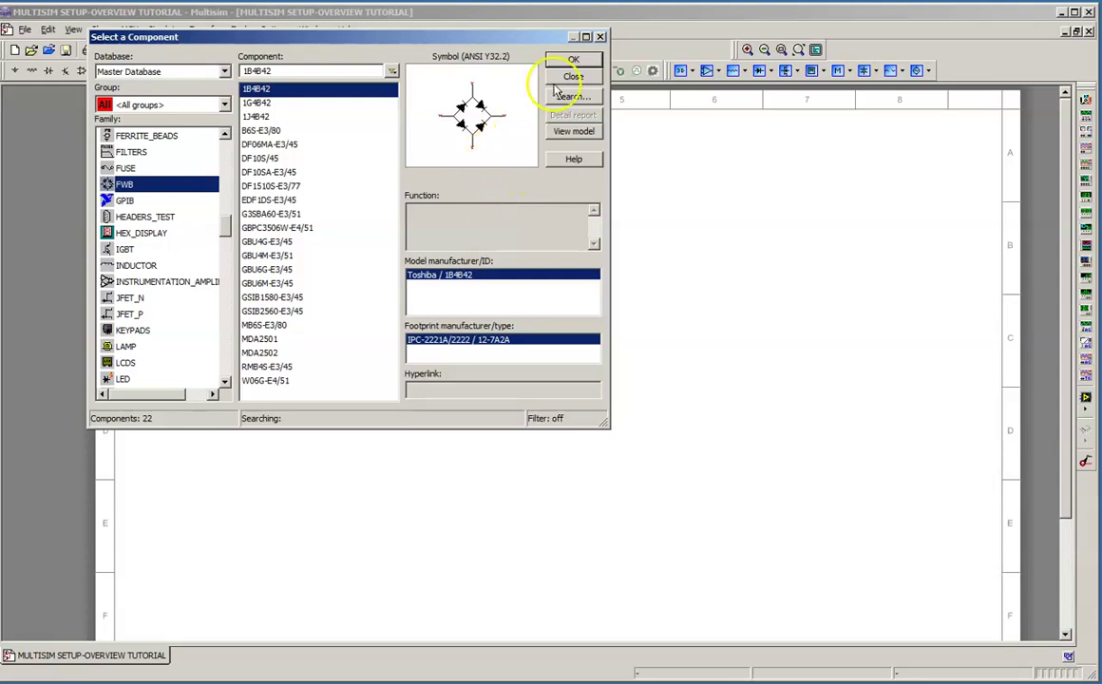
left_click(601, 36)
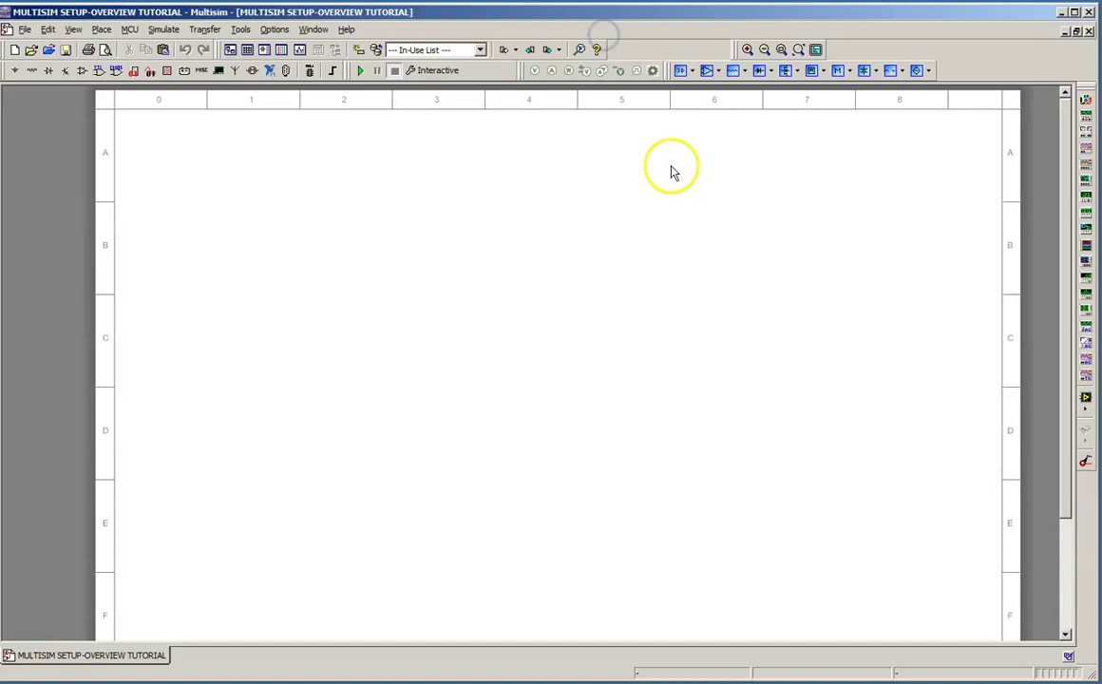
Place a DC power source V1 on the sheet and confirm its 12 V value
left_click(878, 71)
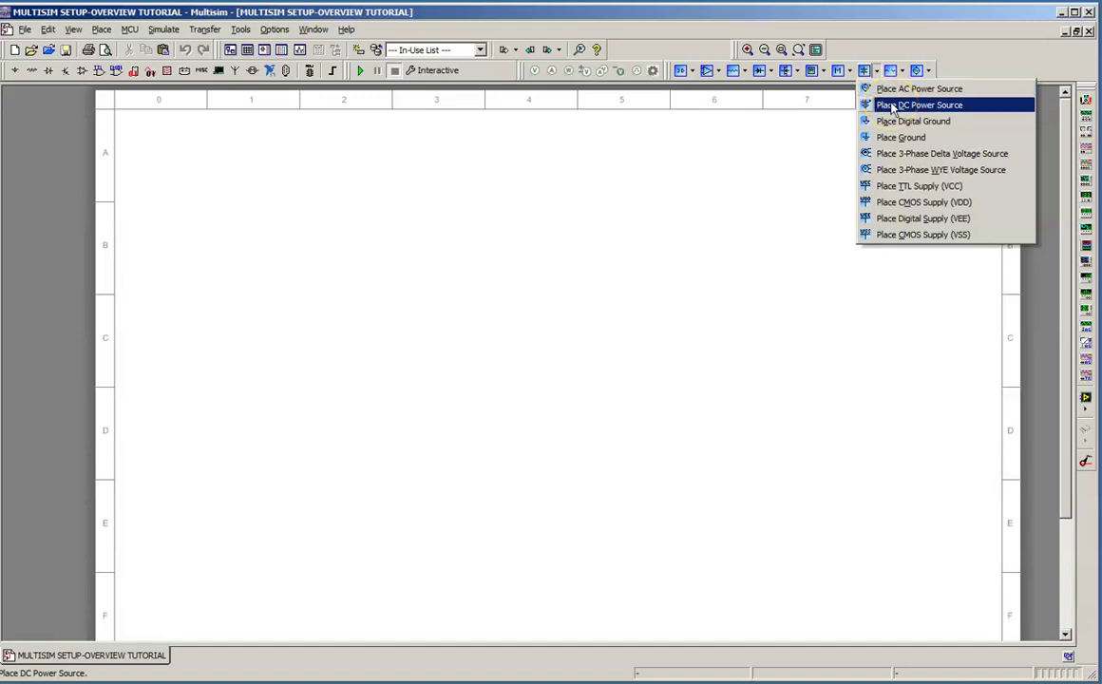
left_click(893, 105)
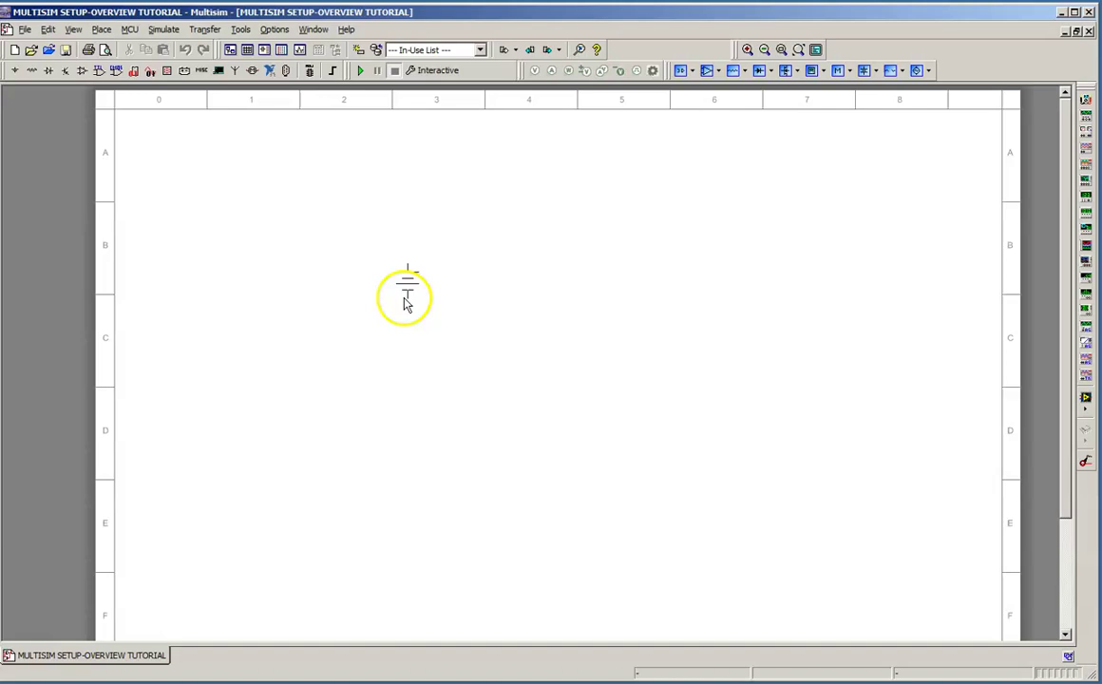
left_click(406, 302)
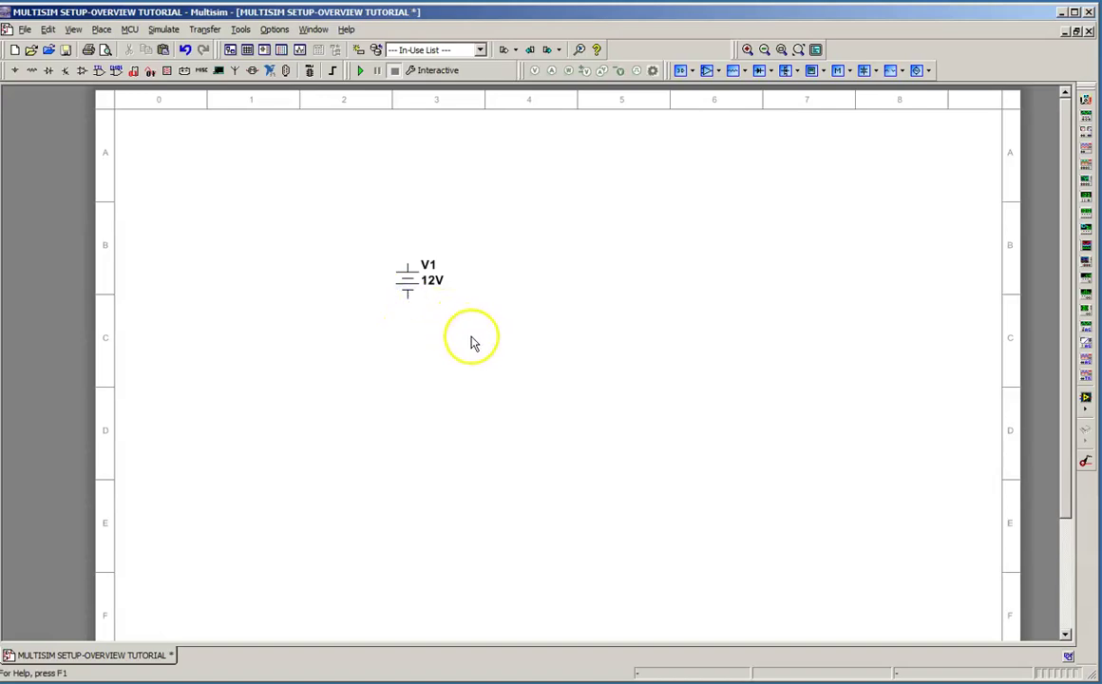
double_click(412, 293)
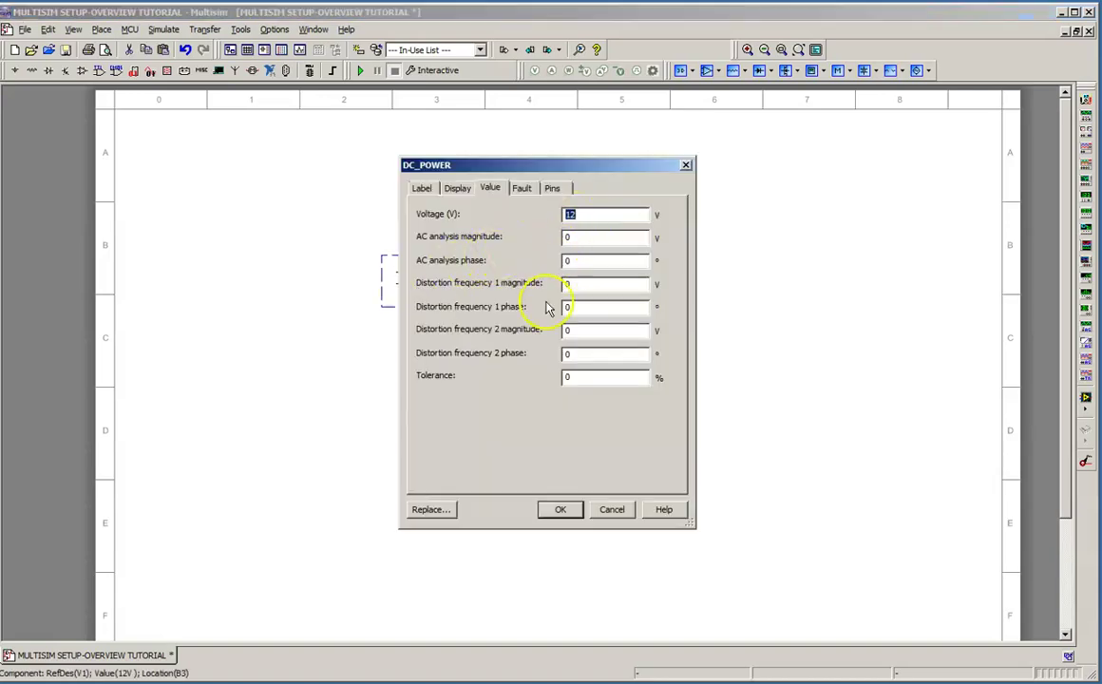
left_click(560, 510)
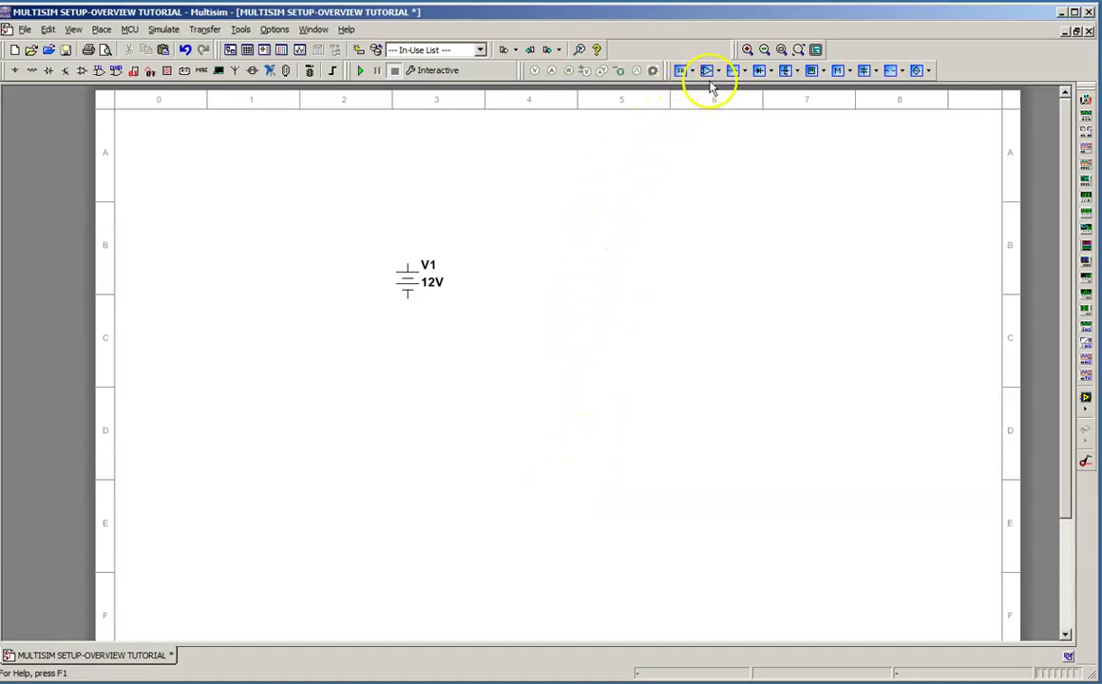
Place a virtual lamp X1 to the right of battery V1
left_click(851, 75)
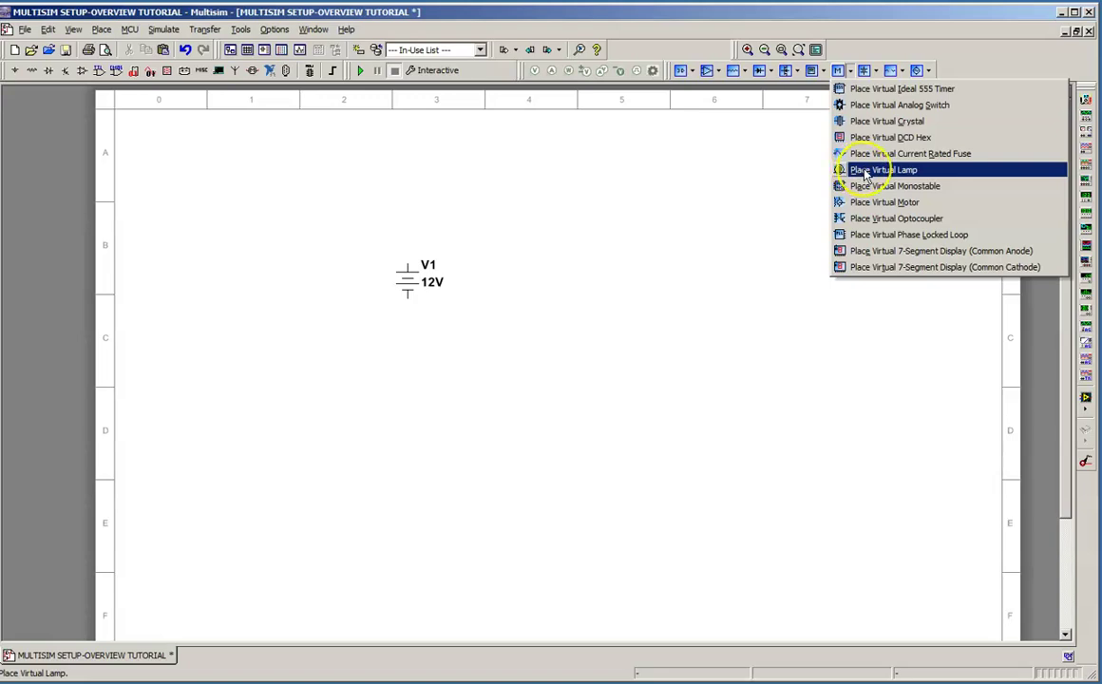
left_click(864, 171)
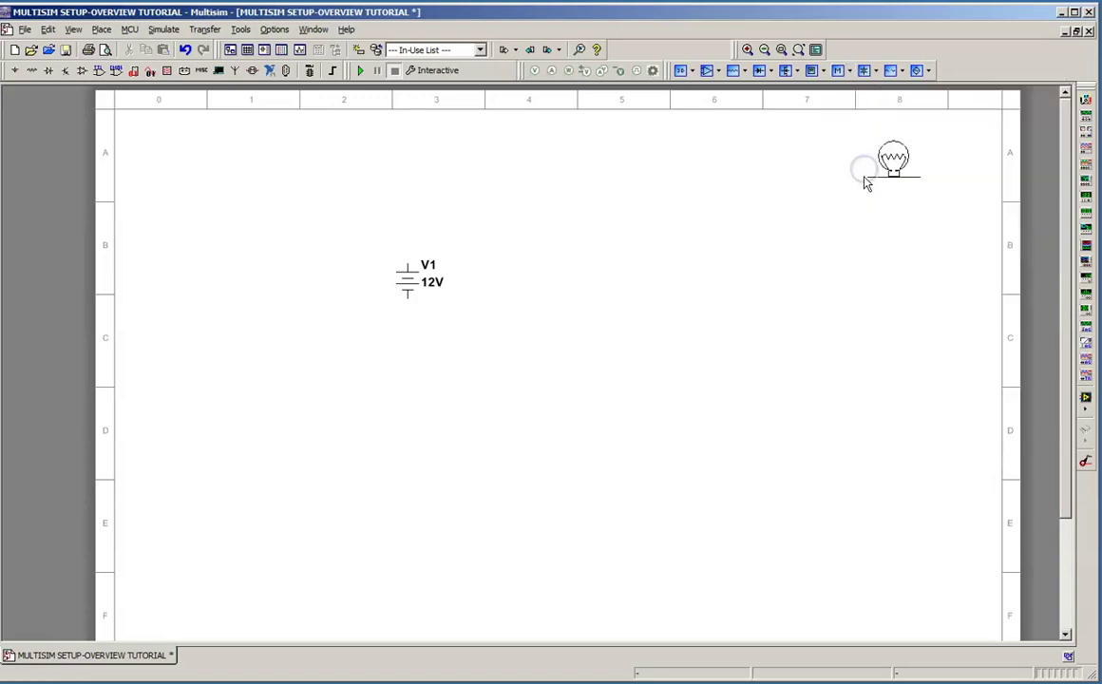
left_click(612, 272)
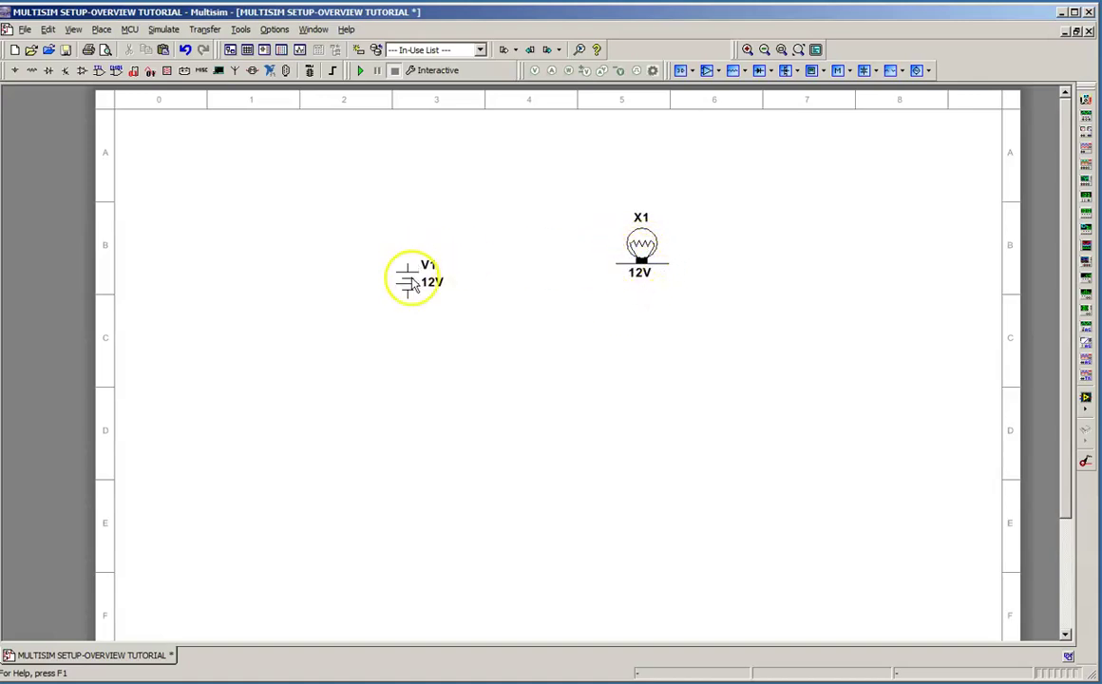
Rotate lamp X1 90° clockwise and nudge it slightly lower and right
right_click(644, 249)
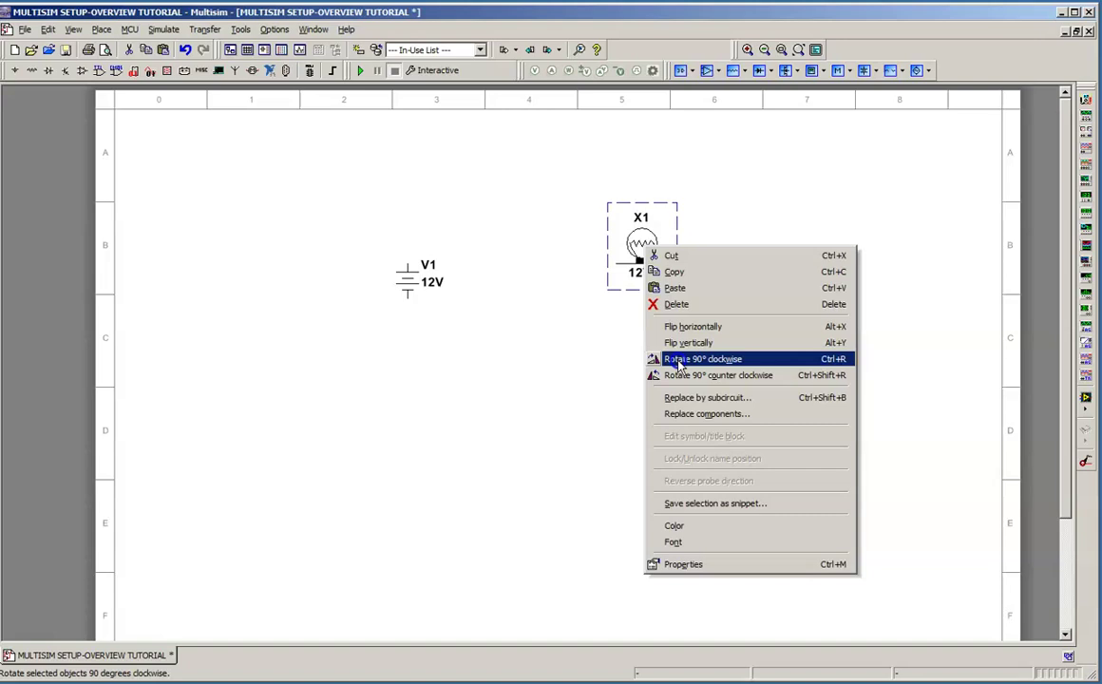
left_click(678, 361)
left_click(680, 364)
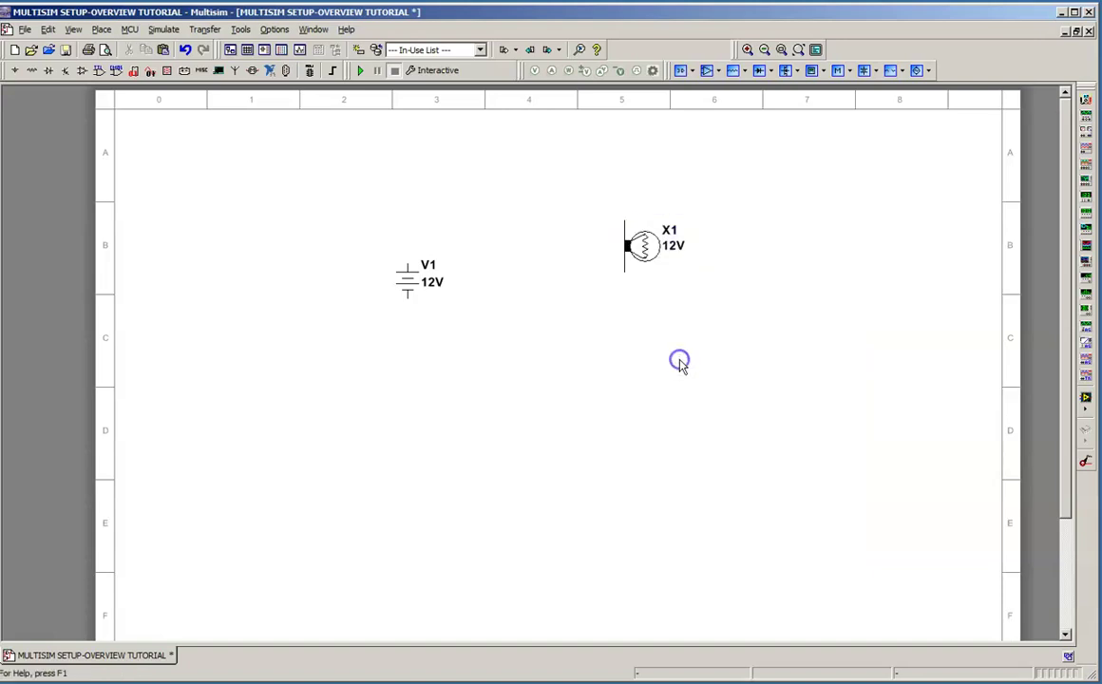
left_click(636, 247)
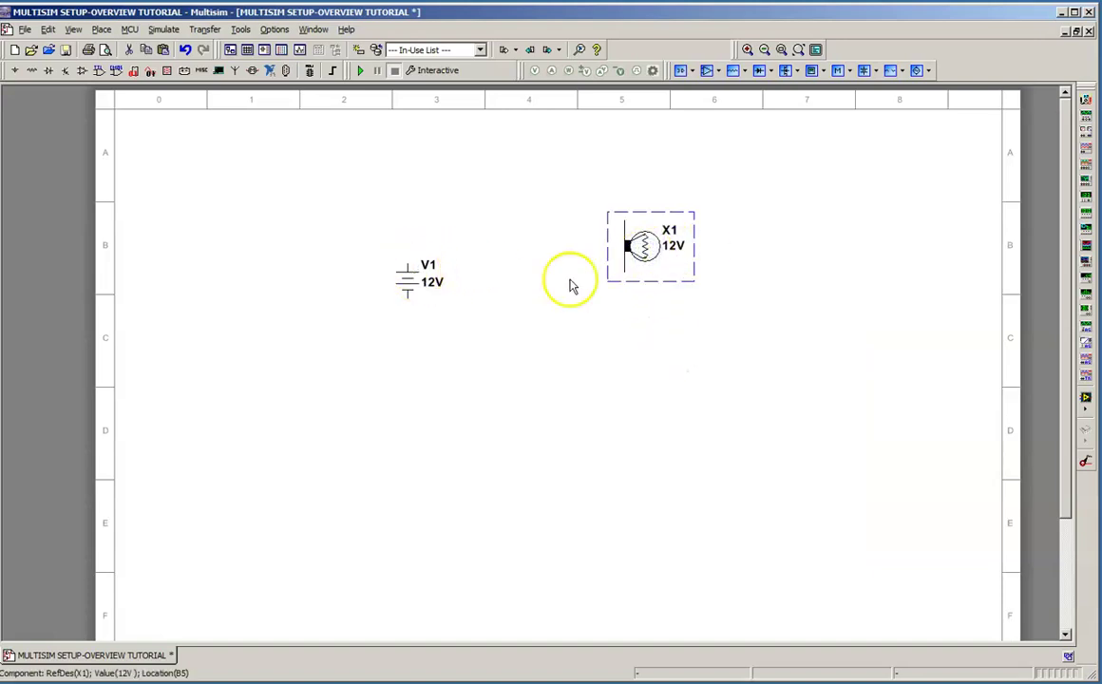
left_click(644, 247)
left_click_drag(644, 247, 654, 262)
left_click(769, 310)
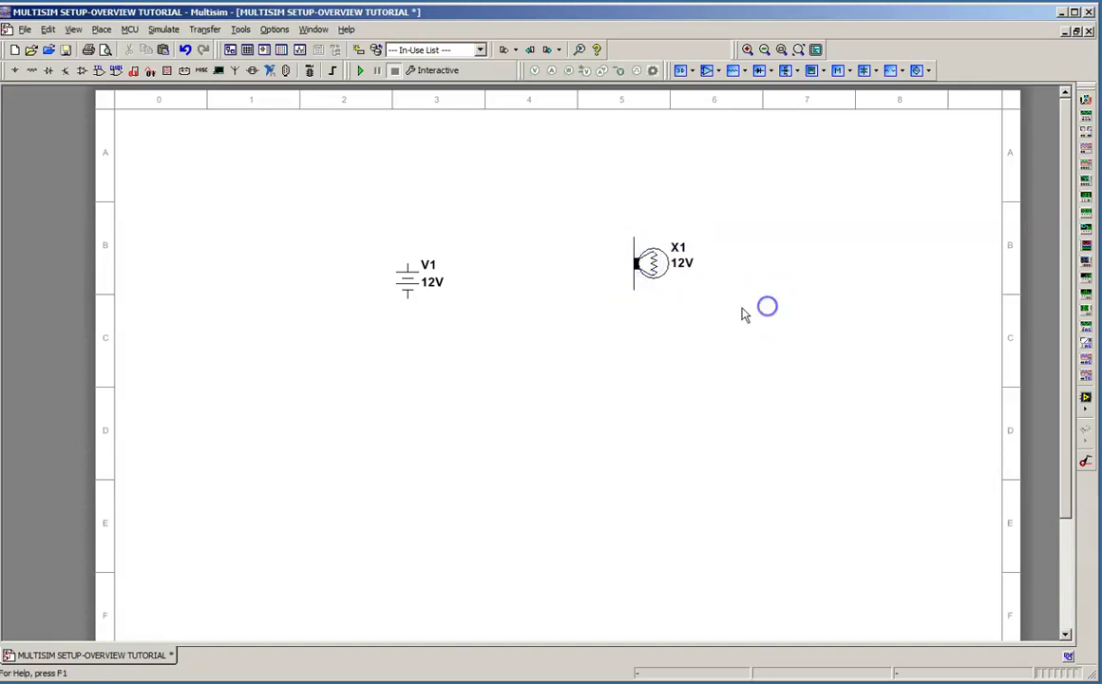
left_click(700, 320)
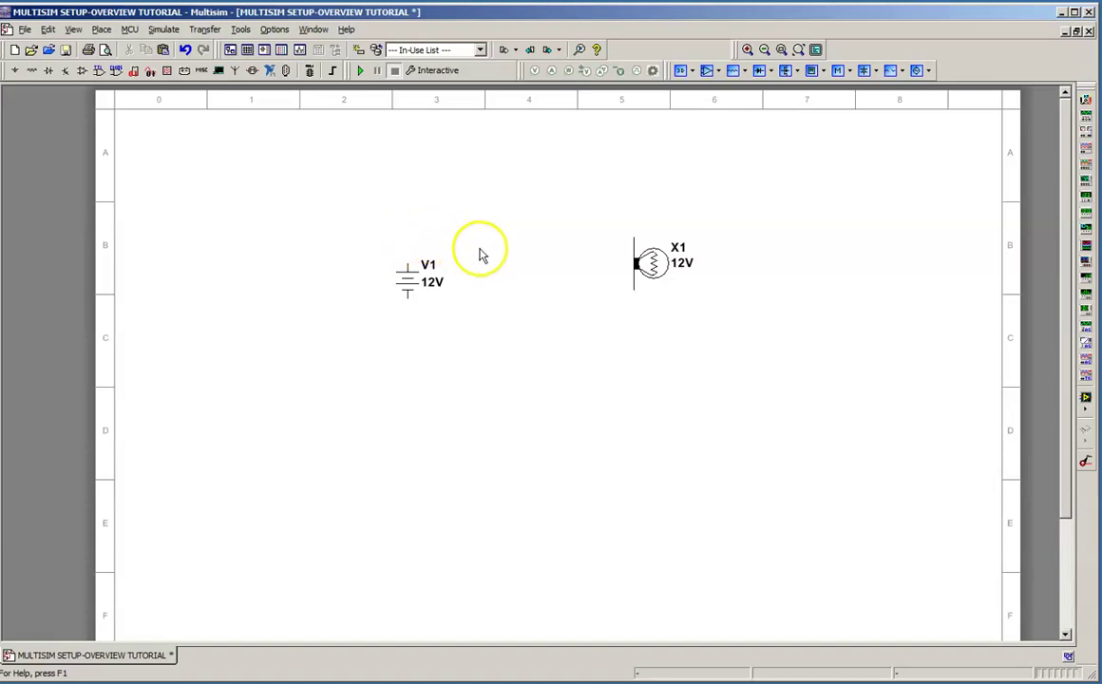
Wire V1's top pin to X1's top pin, and X1's bottom pin back to V1's bottom pin
scroll(480, 253, "up", 2)
scroll(482, 251, "up", 2)
scroll(482, 251, "down", 2)
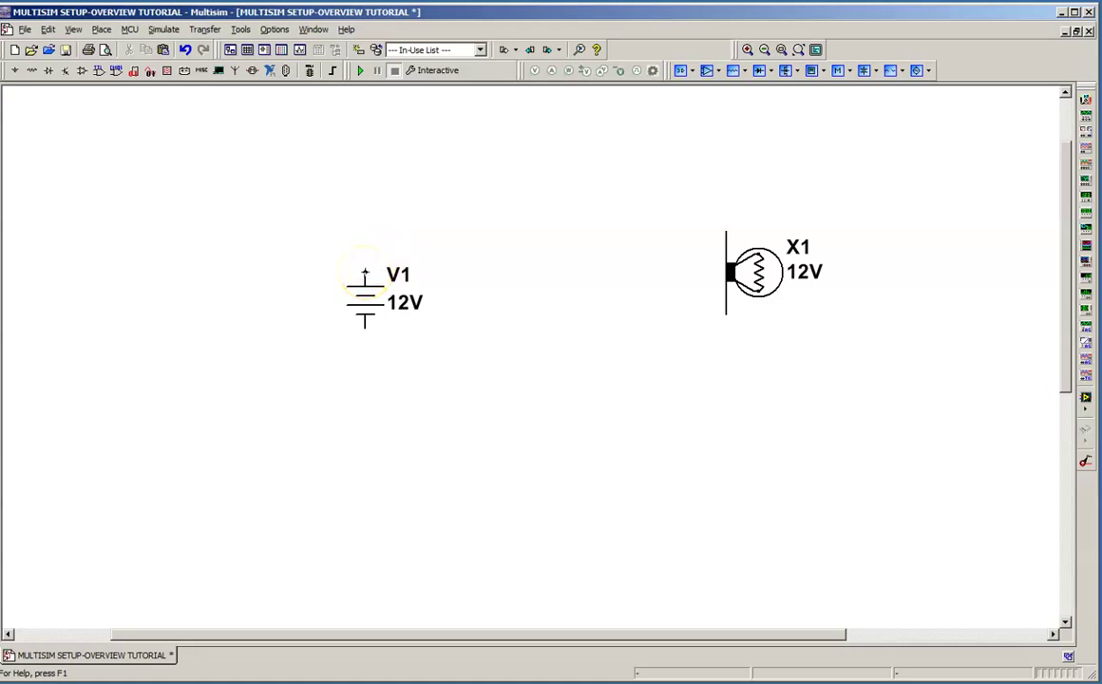
left_click(365, 274)
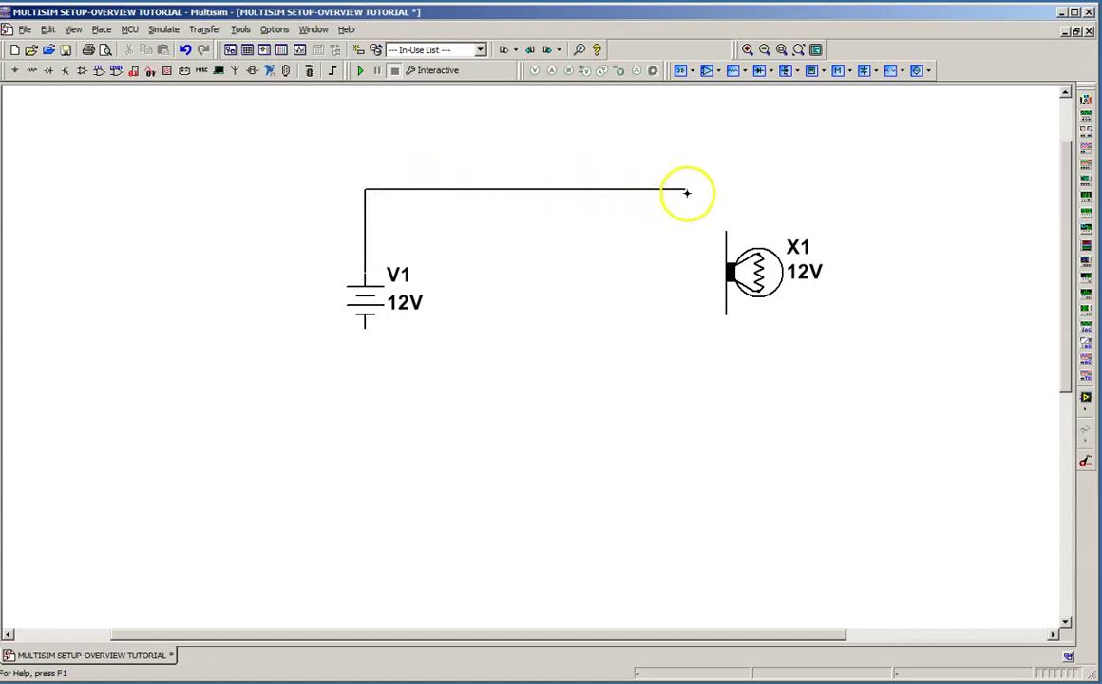
left_click(724, 229)
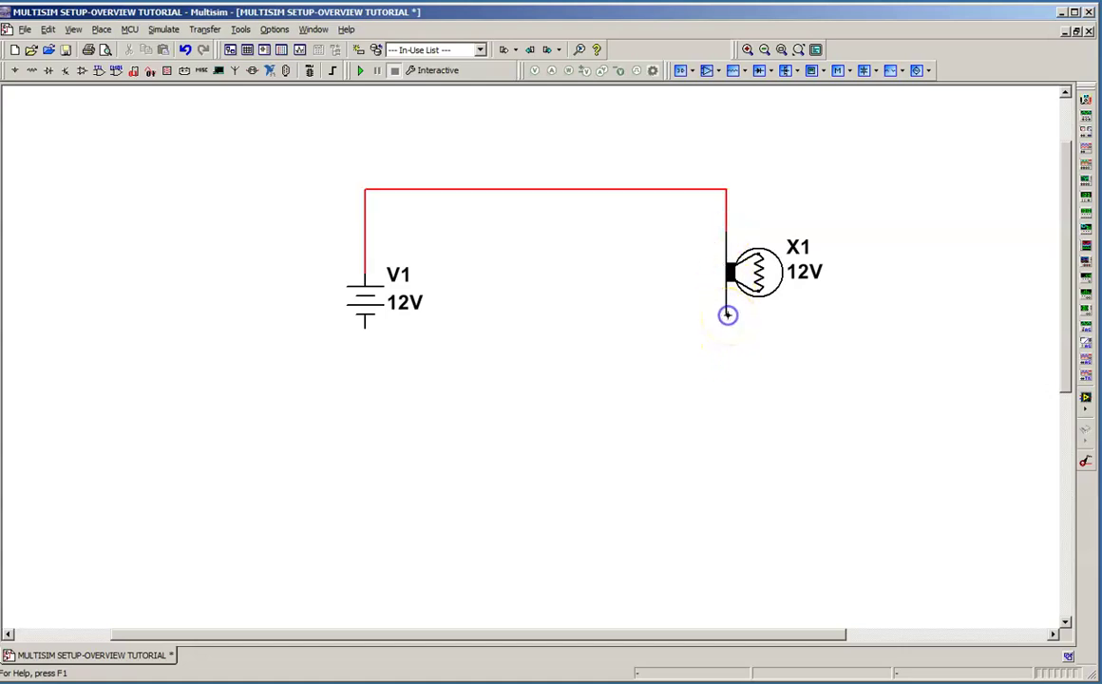
left_click(728, 314)
left_click(728, 372)
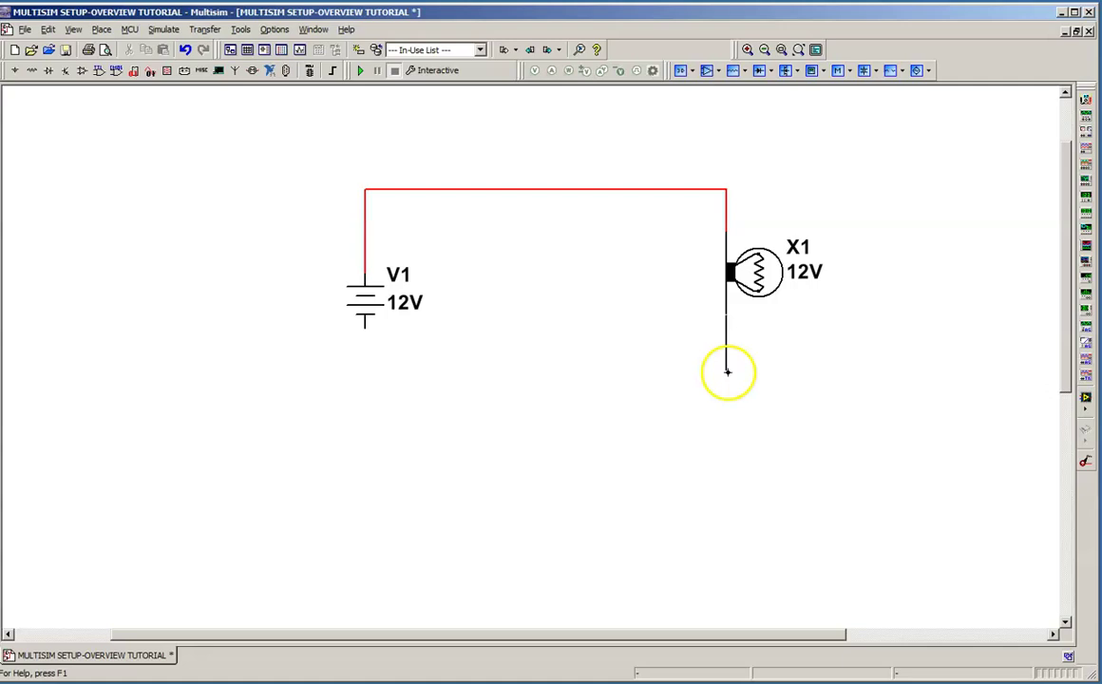
left_click_drag(728, 375, 363, 328)
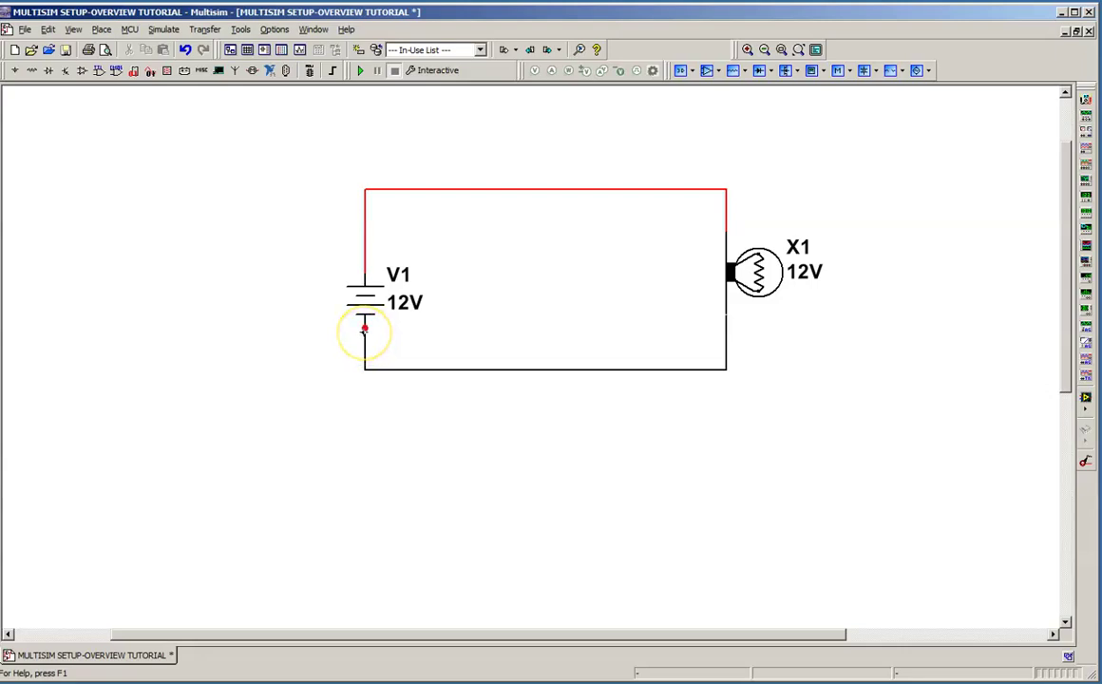
left_click(364, 329)
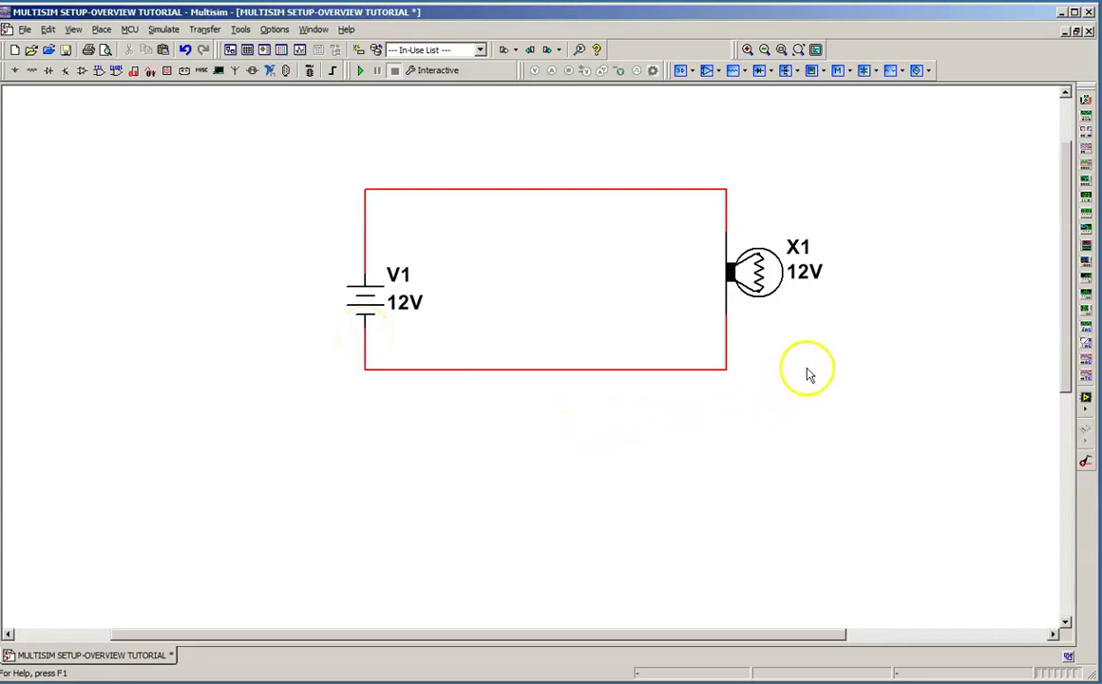
left_click_drag(805, 373, 739, 421)
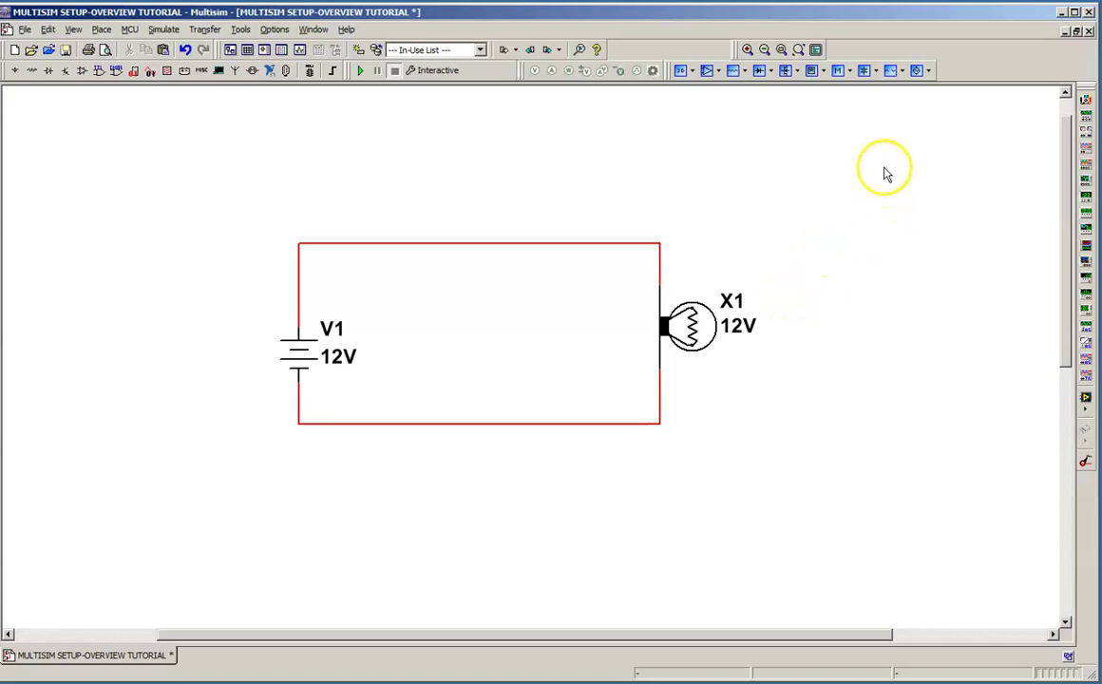
Place a ground symbol from the Power Source Family onto the bottom wire beside V1
left_click(875, 78)
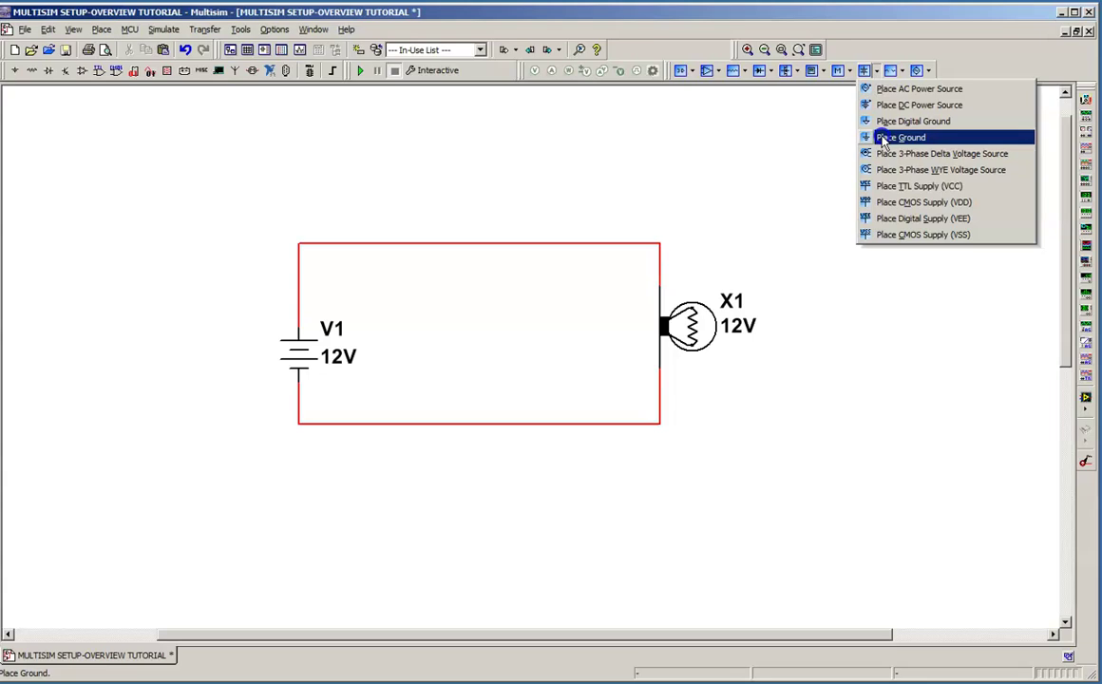
left_click(883, 138)
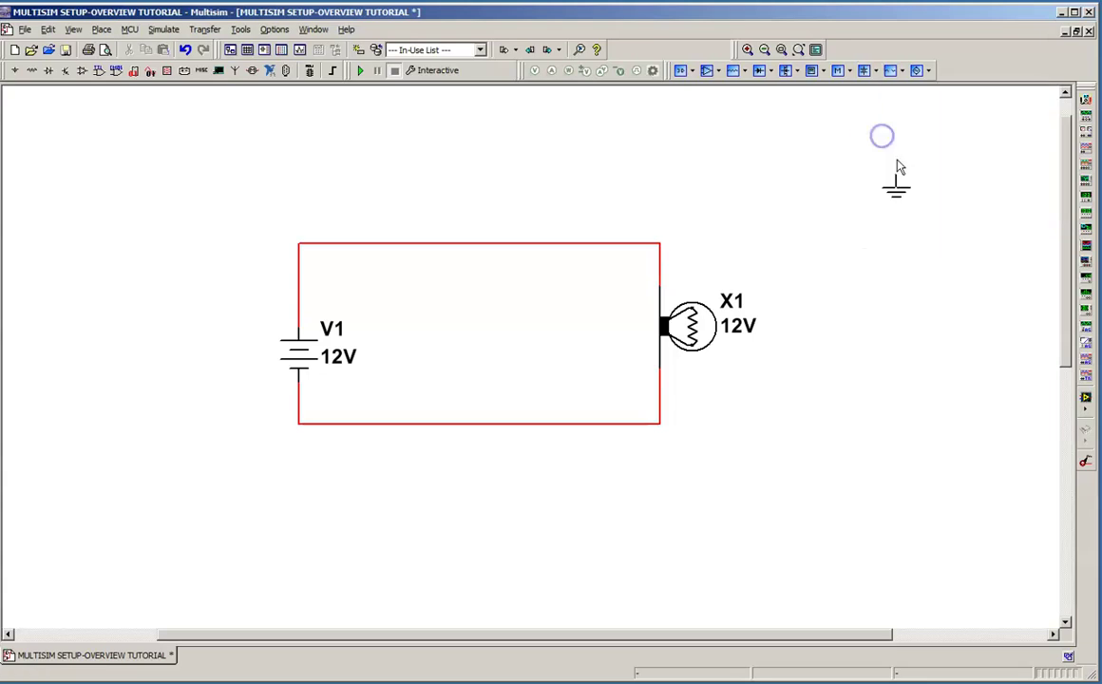
left_click(326, 433)
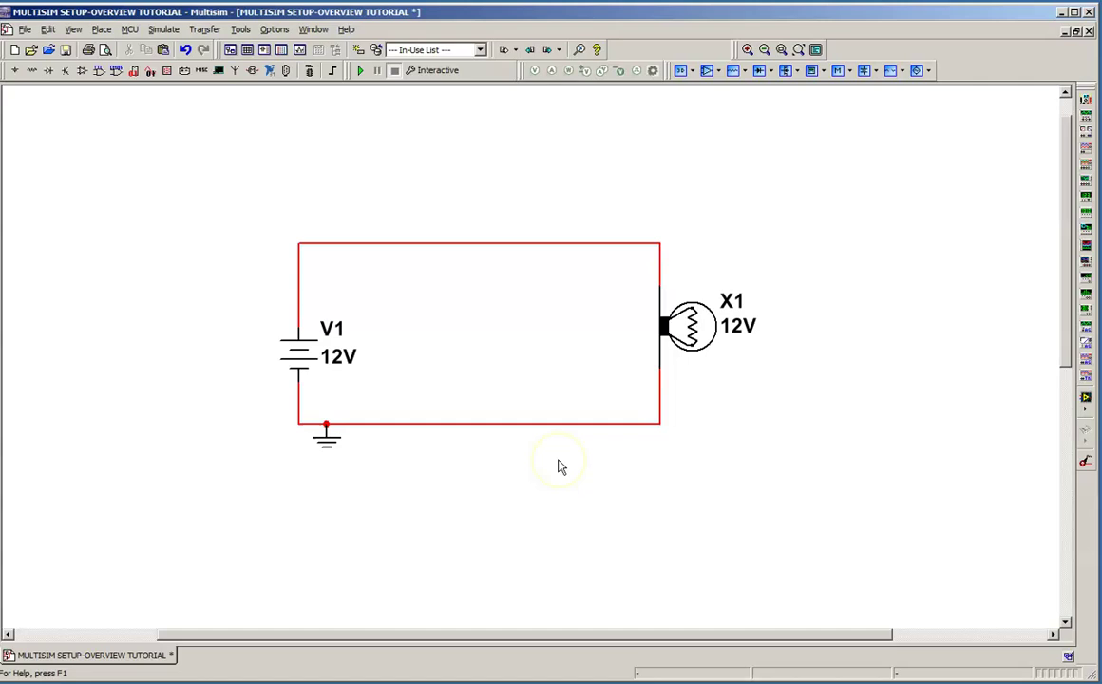
Set the bottom wire's net color to black, leaving the top wire red
right_click(469, 430)
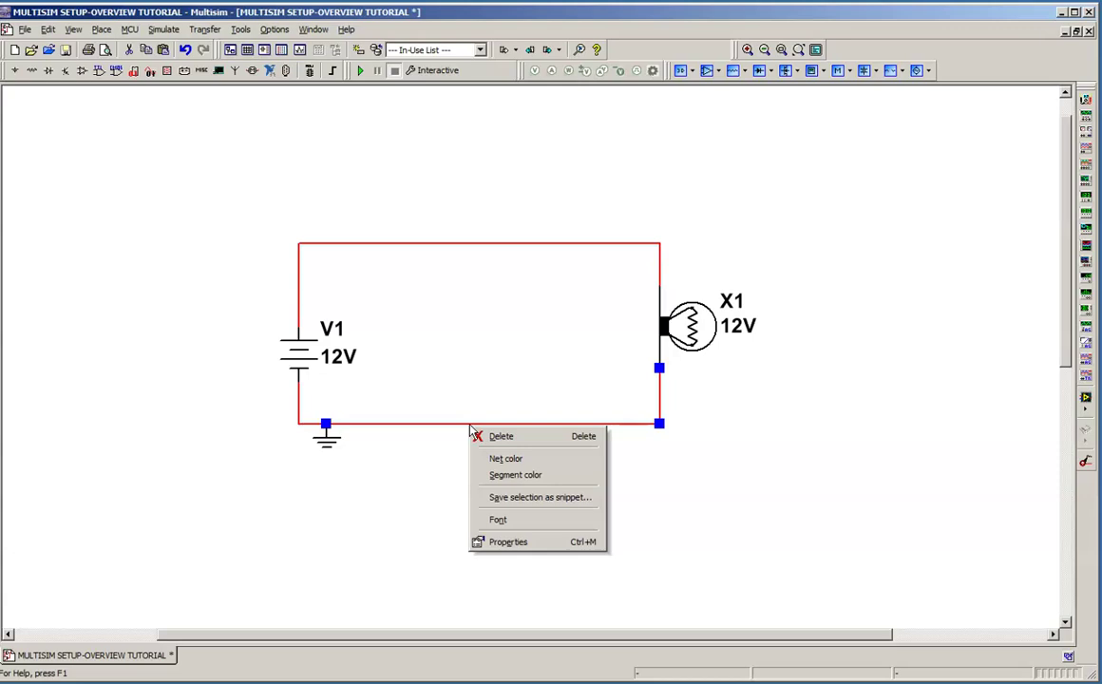
left_click(499, 460)
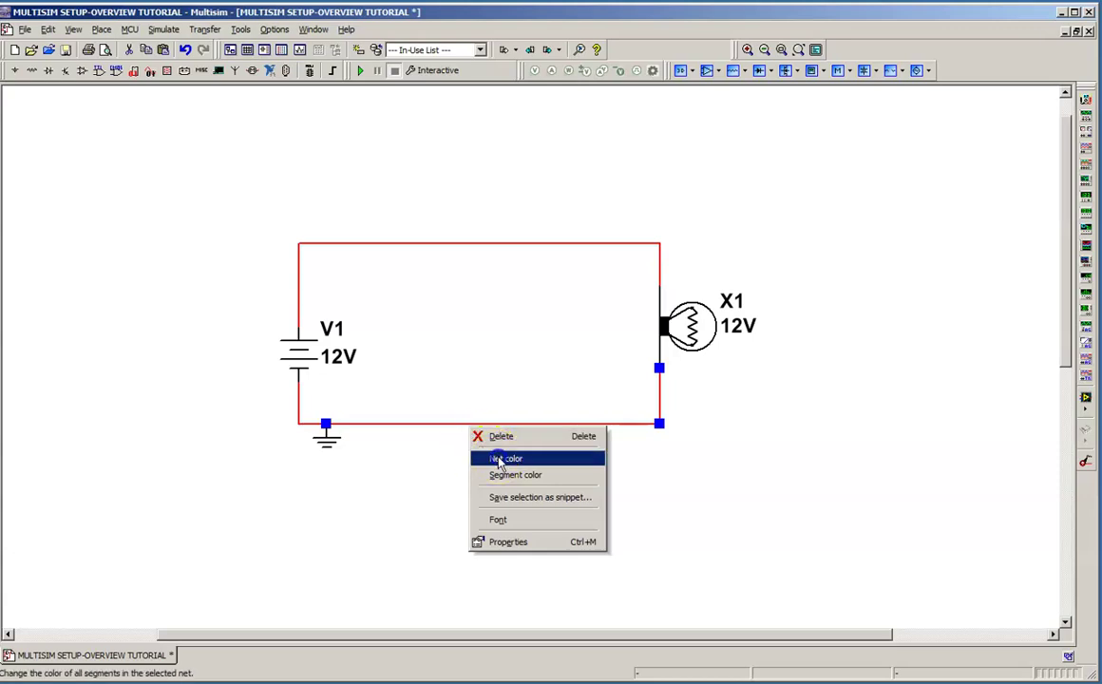
left_click(588, 436)
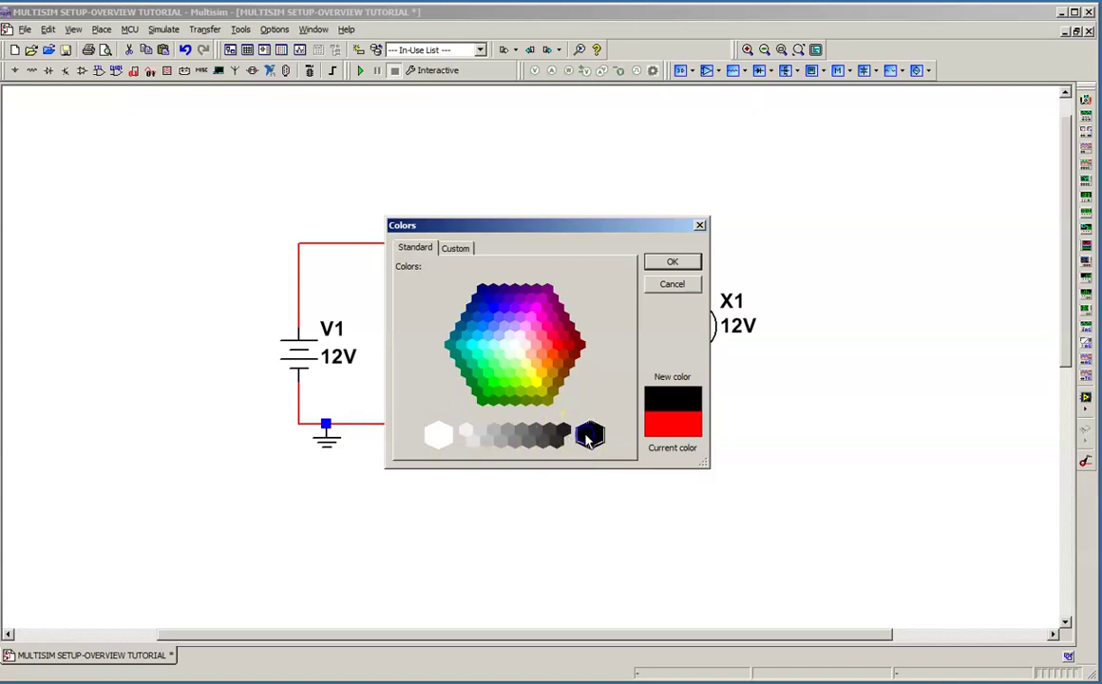
left_click(588, 435)
left_click(561, 467)
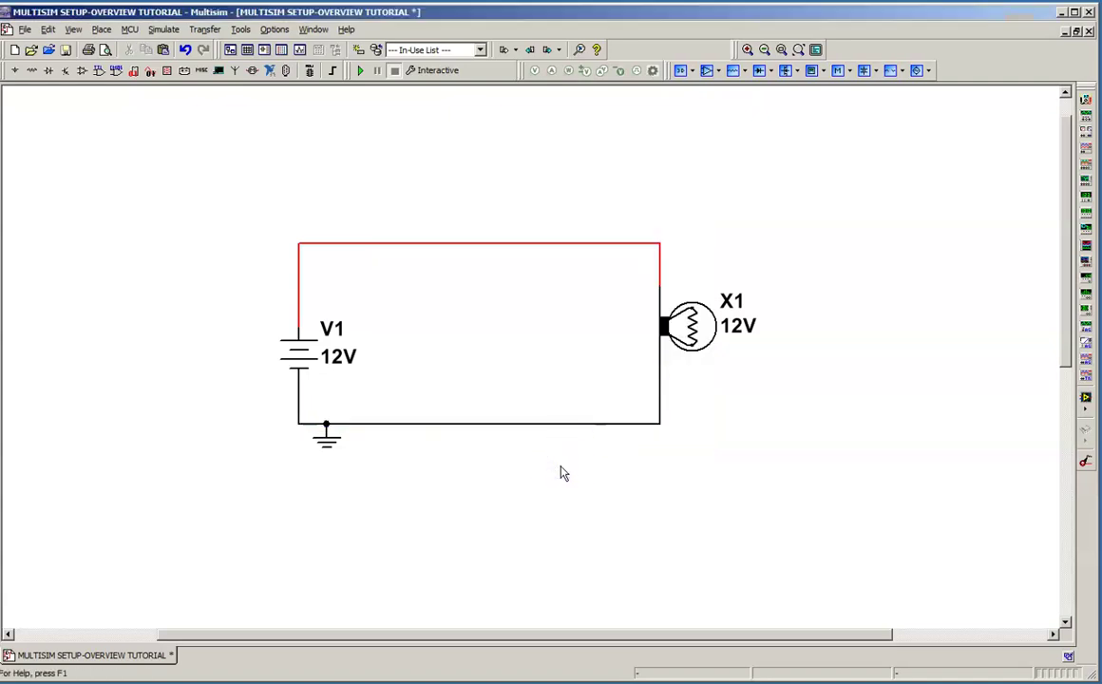
left_click(595, 452)
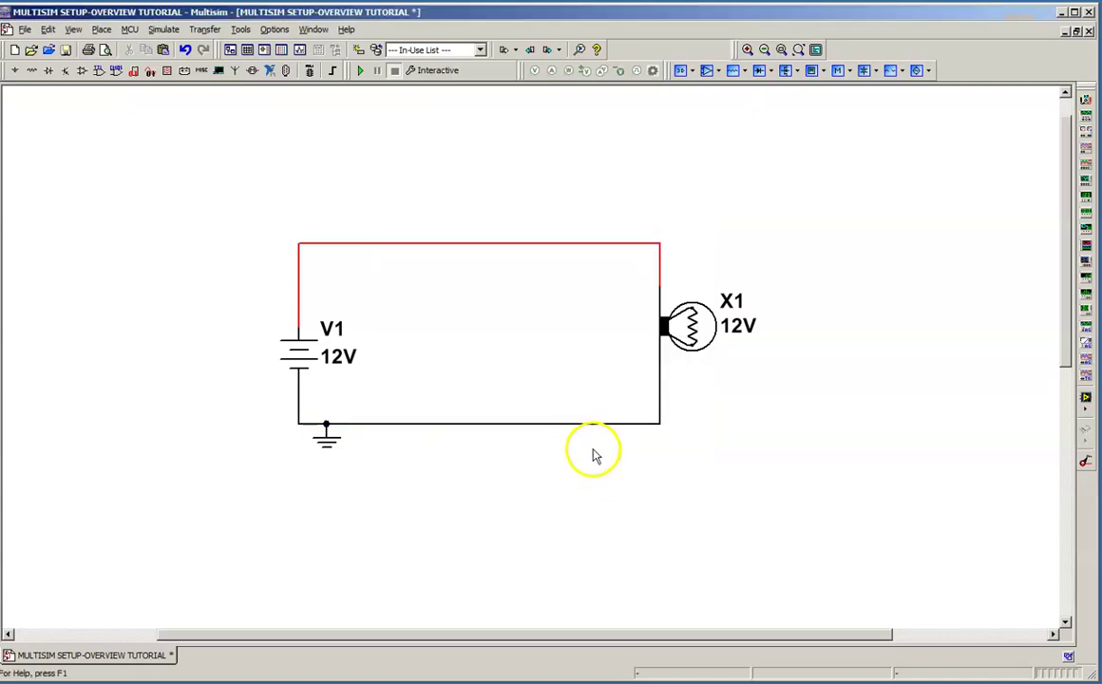
Run the interactive simulation (F5) until lamp X1 glows yellow
left_click(361, 74)
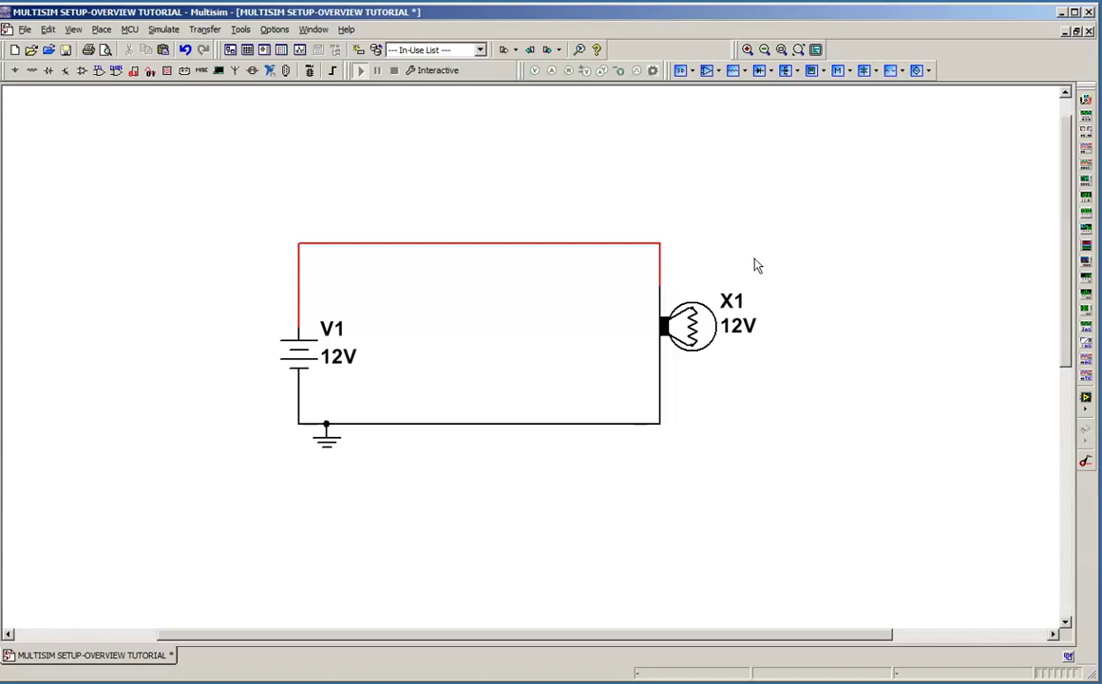
key("F5")
left_click(746, 322)
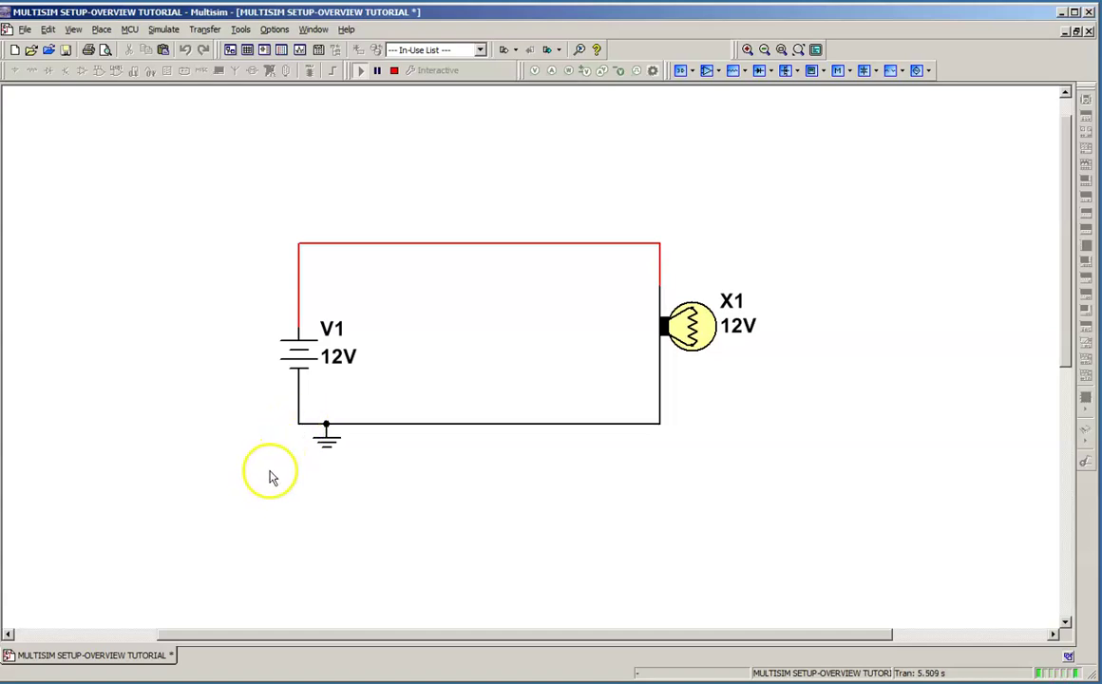
mouse_move(134, 660)
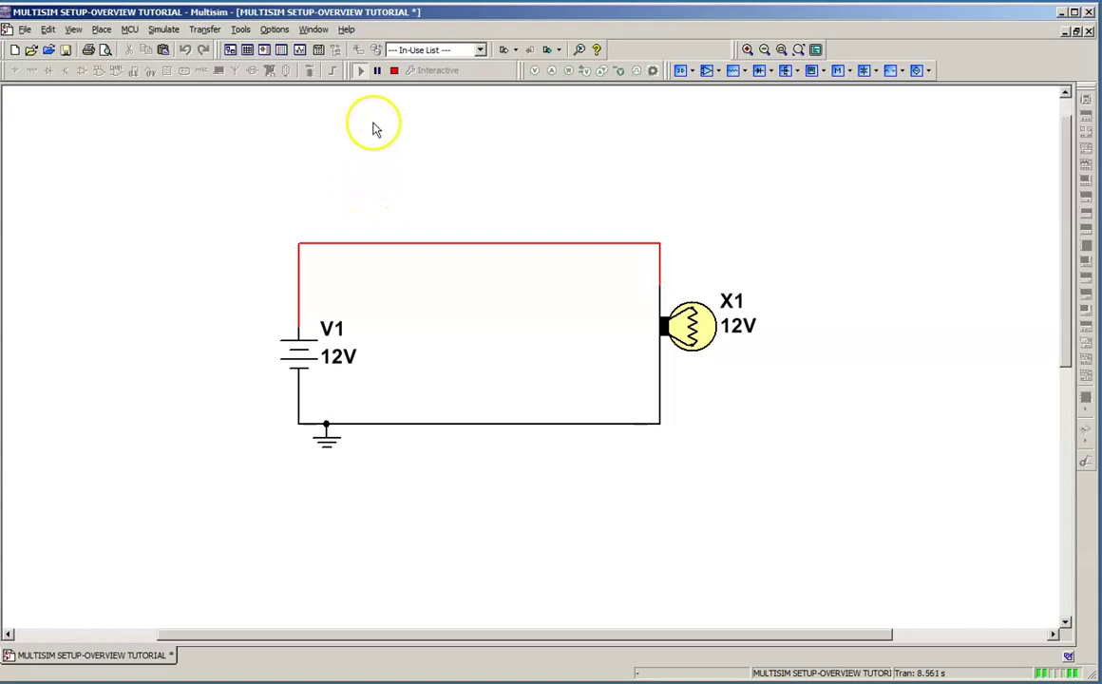
Stop the running simulation and zoom out to see the sheet
left_click(394, 71)
scroll(636, 187, "down", 1)
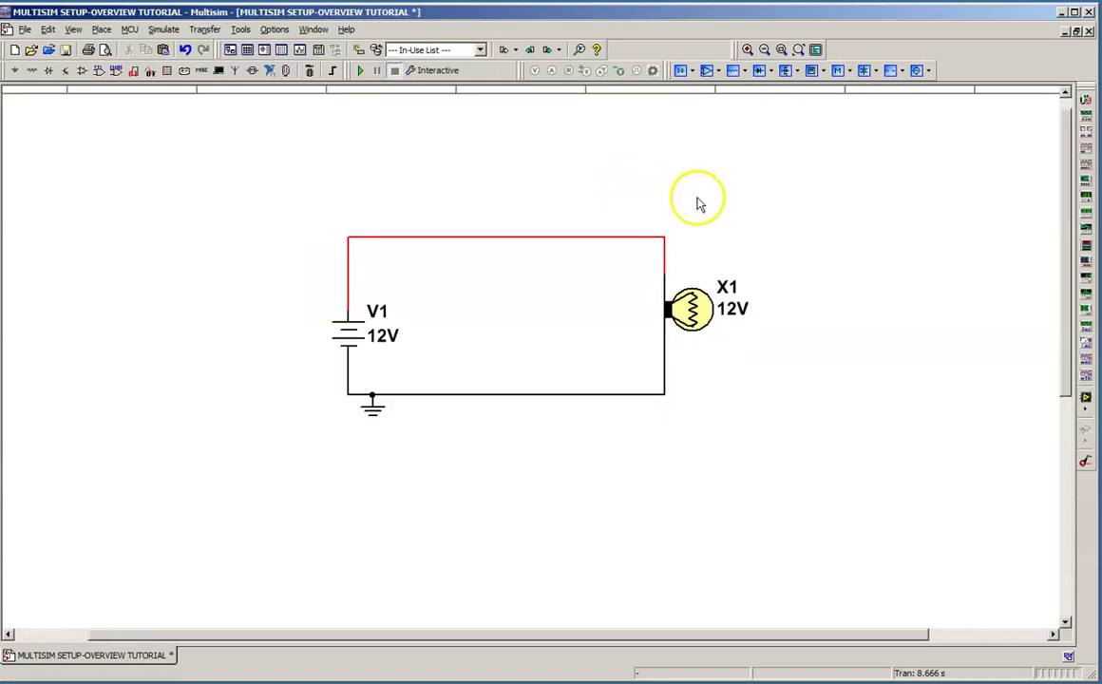
scroll(795, 449, "down", 1)
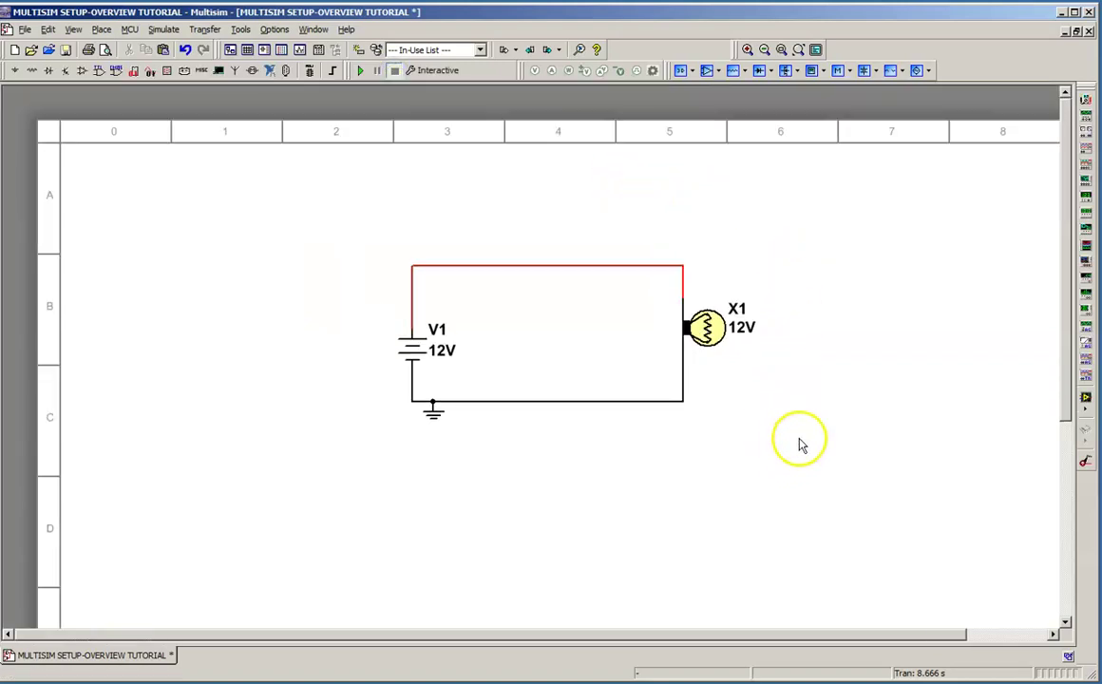
Box-select the battery-lamp circuit and drag it to the sheet's top-left corner
left_click_drag(798, 449, 329, 215)
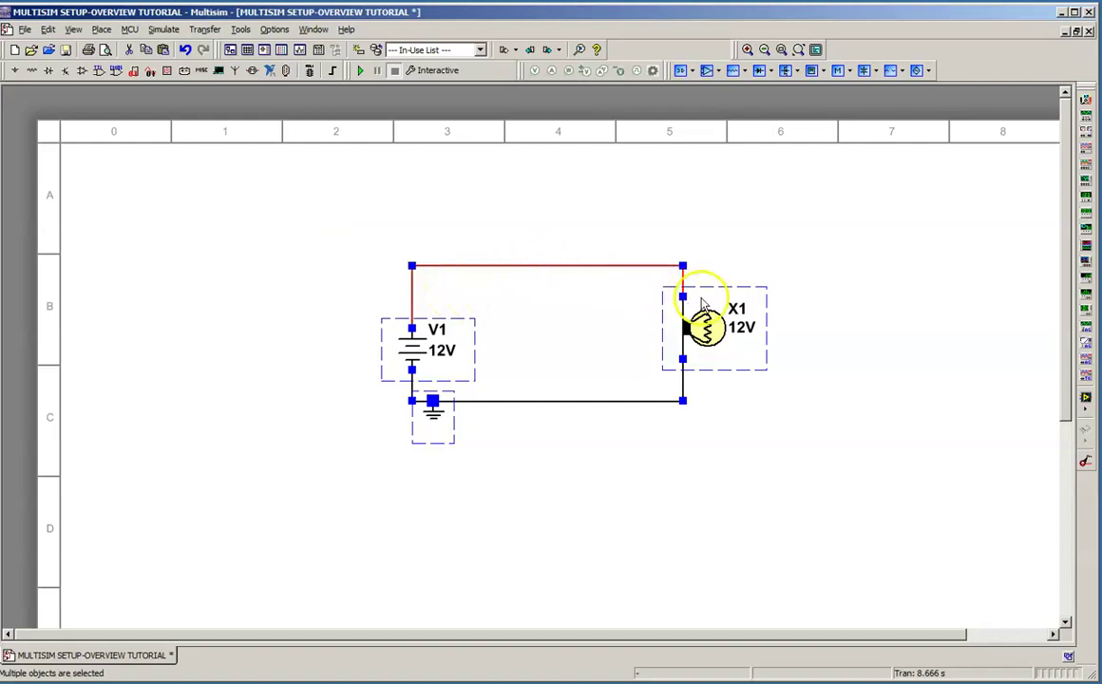
left_click(811, 443)
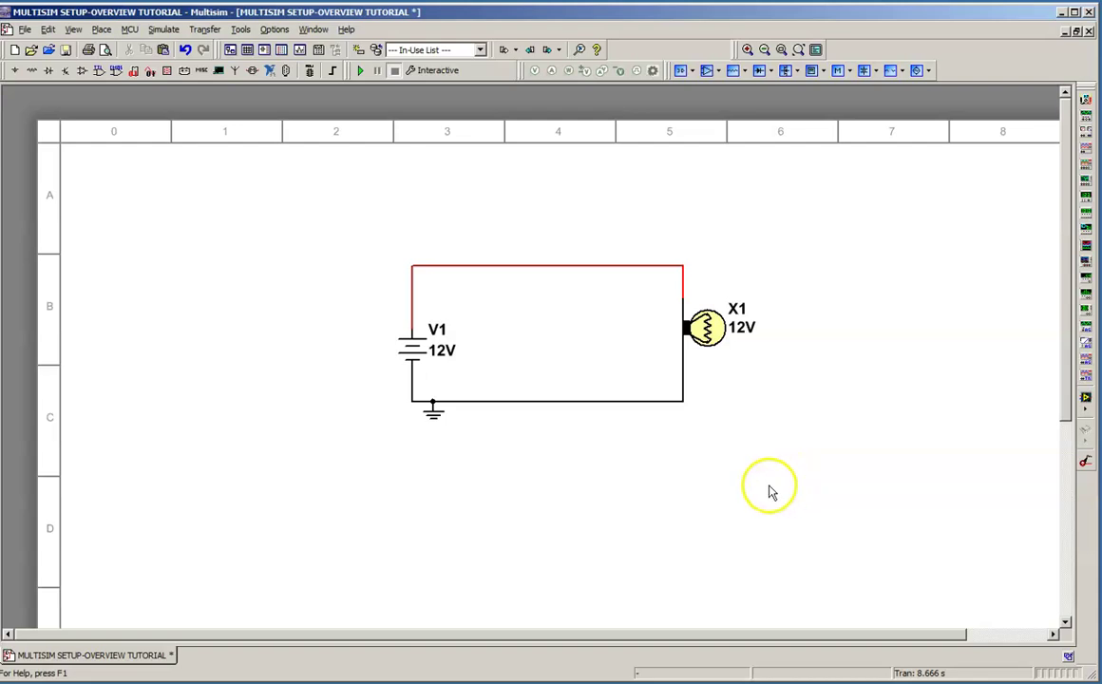
left_click_drag(771, 485, 349, 225)
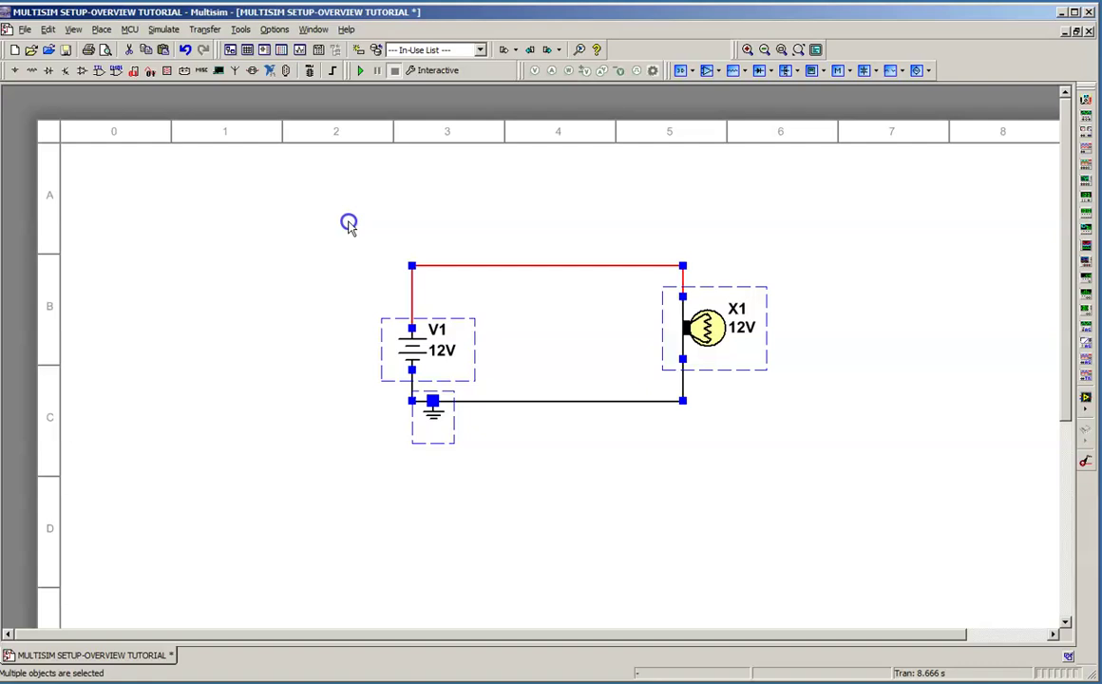
left_click_drag(713, 293, 415, 205)
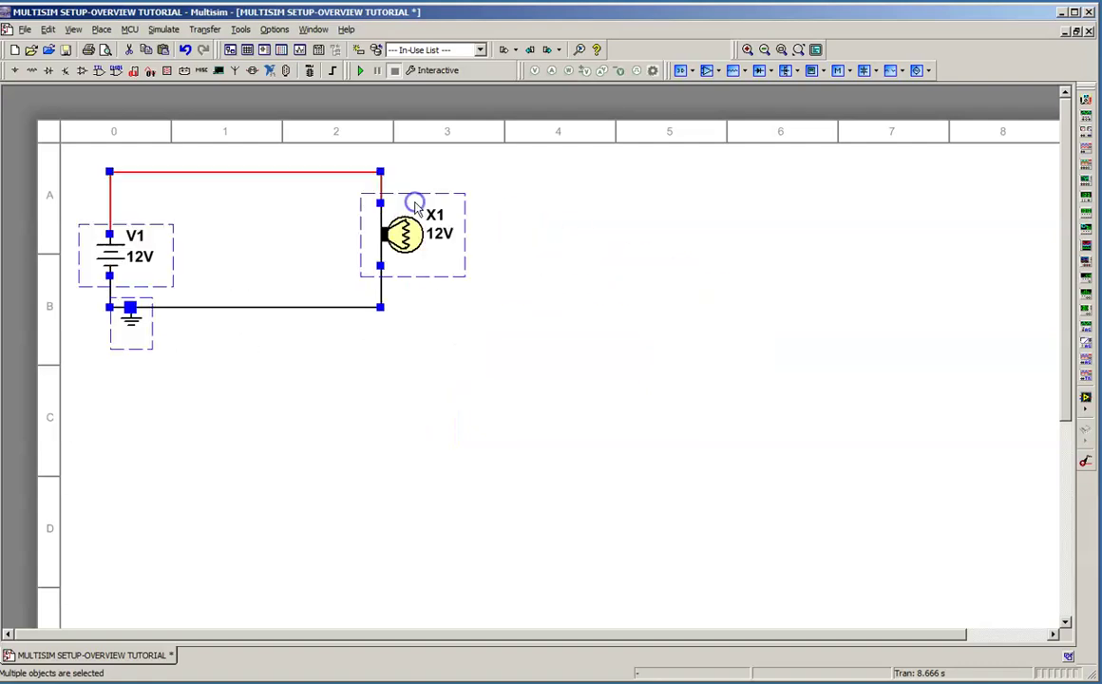
left_click(501, 370)
left_click_drag(481, 344, 81, 162)
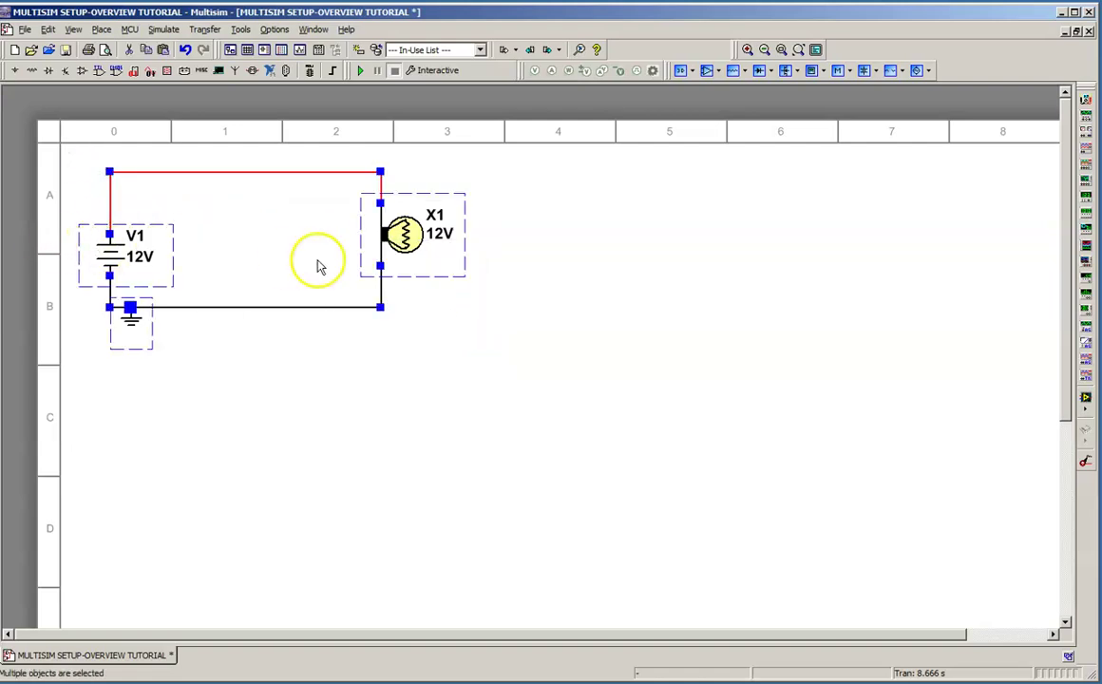
Copy the selected circuit and paste the copy below the original
right_click(415, 213)
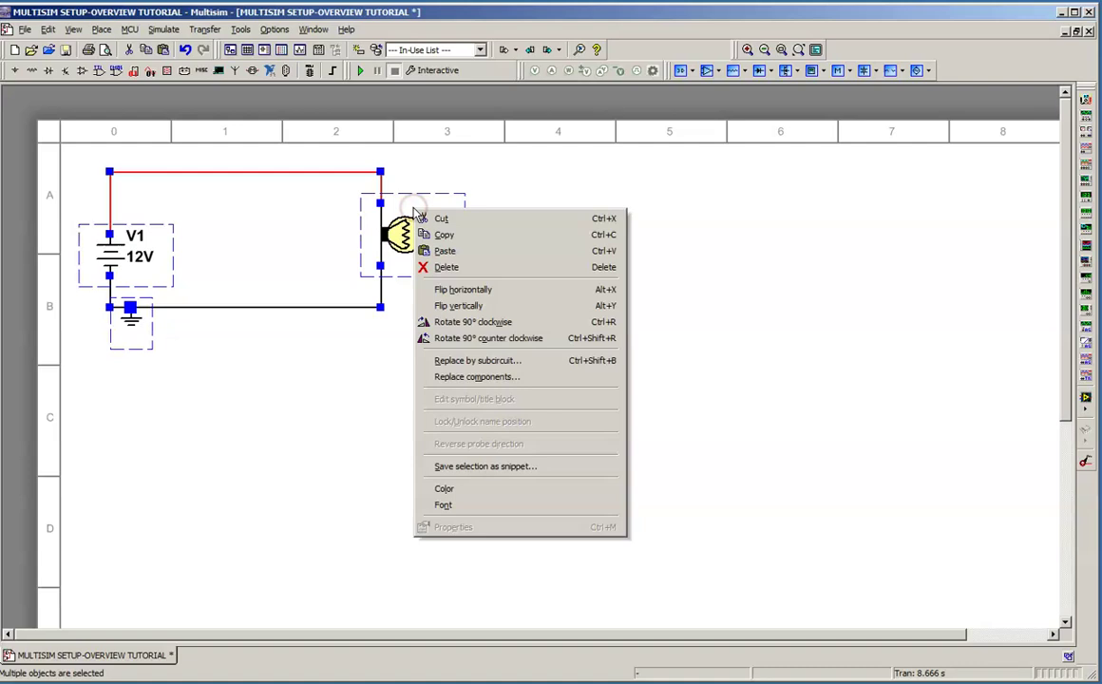
left_click(444, 235)
left_click(485, 497)
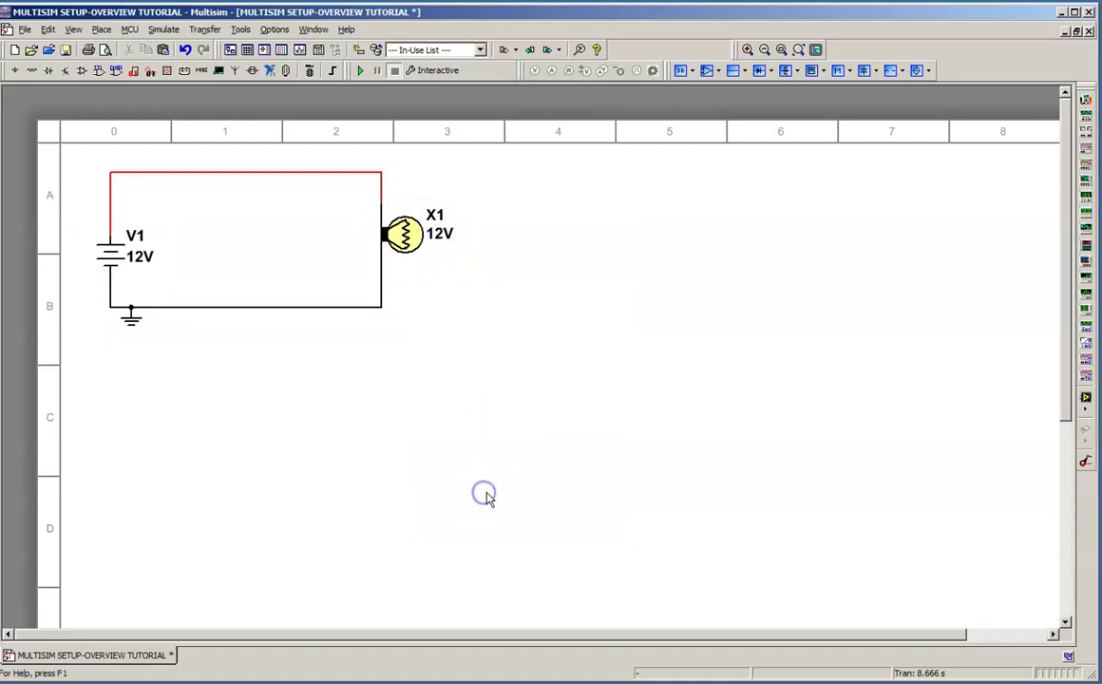
right_click(485, 494)
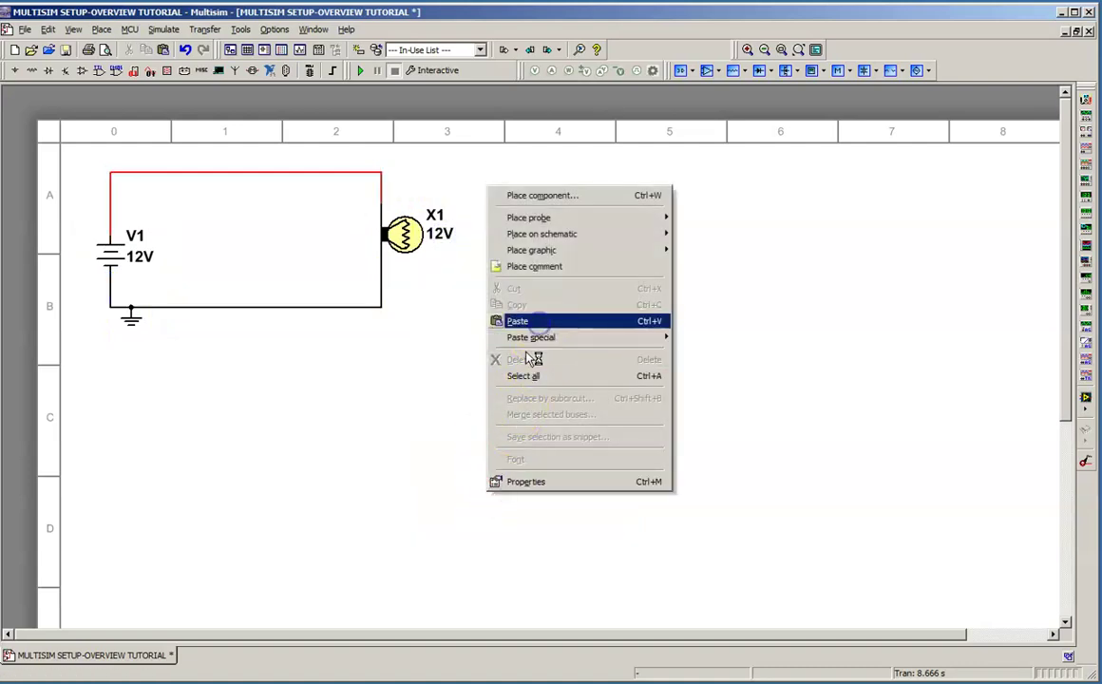
left_click(482, 321)
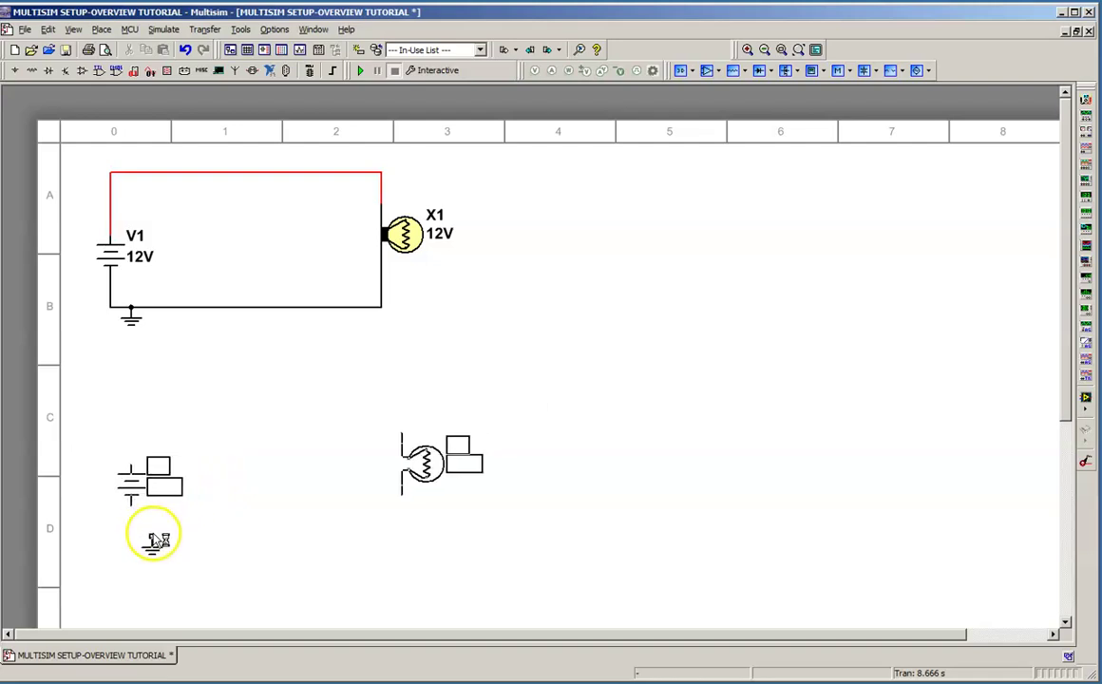
left_click(124, 551)
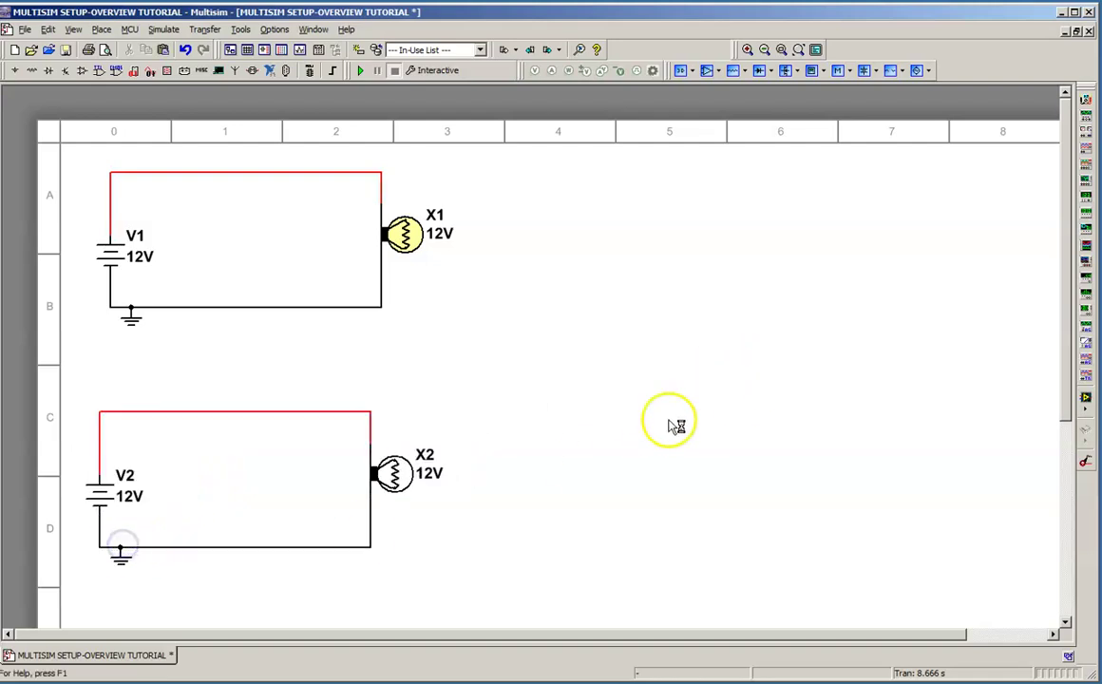
Paste a third copy, then delete its lamp X3, battery V3 and ground
left_click(720, 354)
key("ctrl+v")
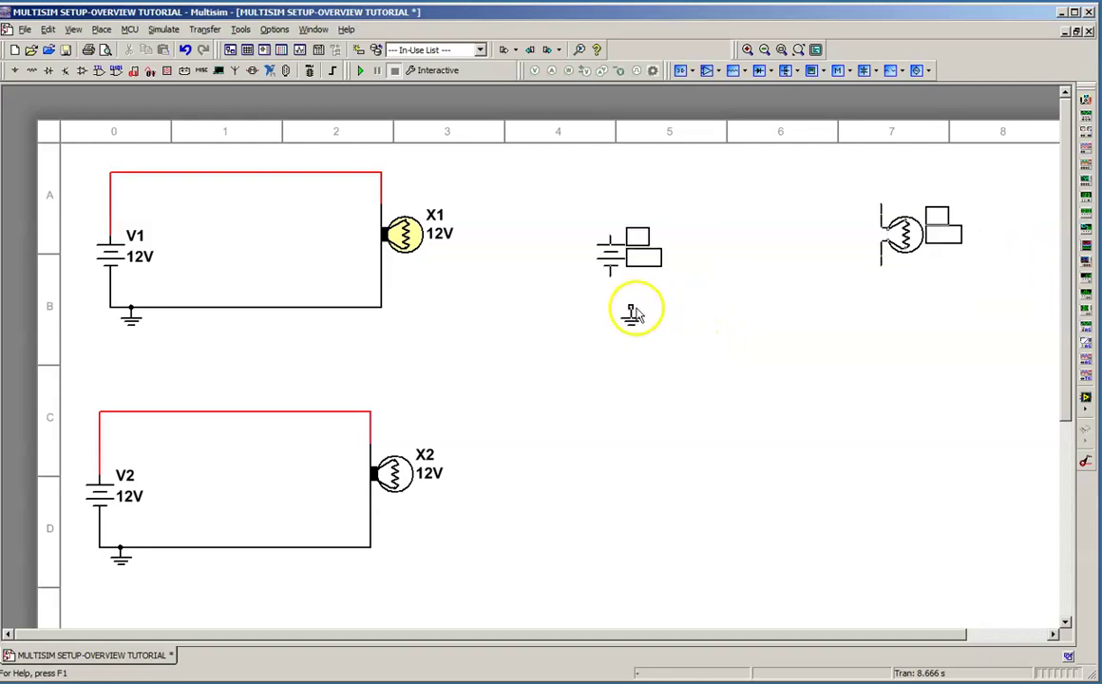
left_click(642, 319)
left_click(985, 360)
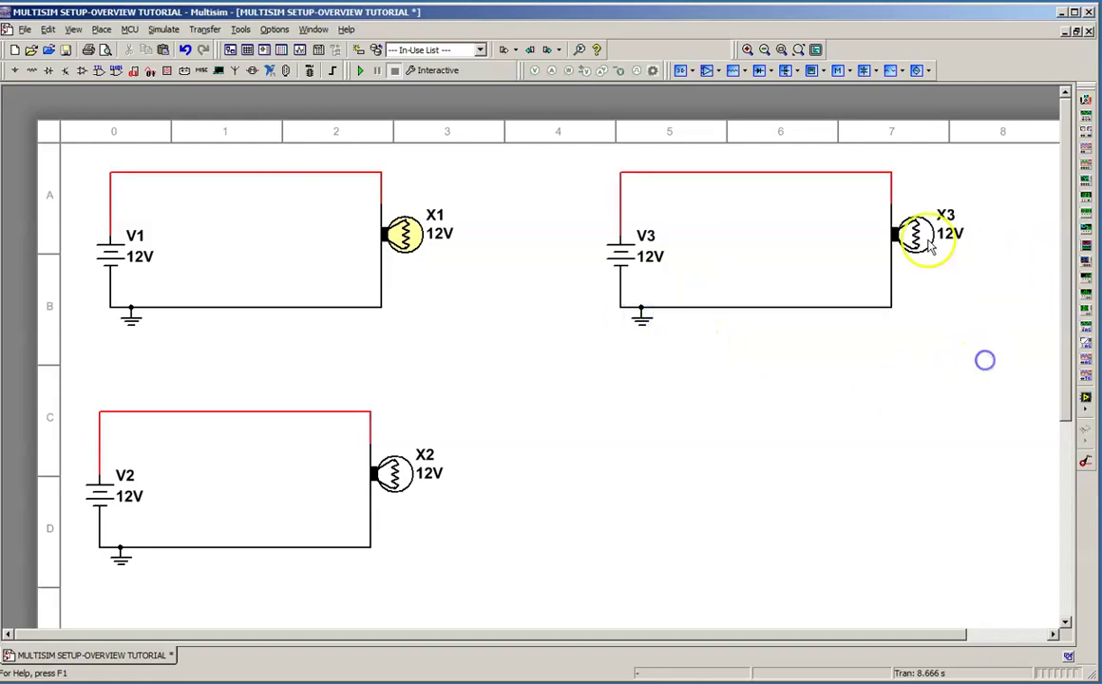
left_click(931, 245)
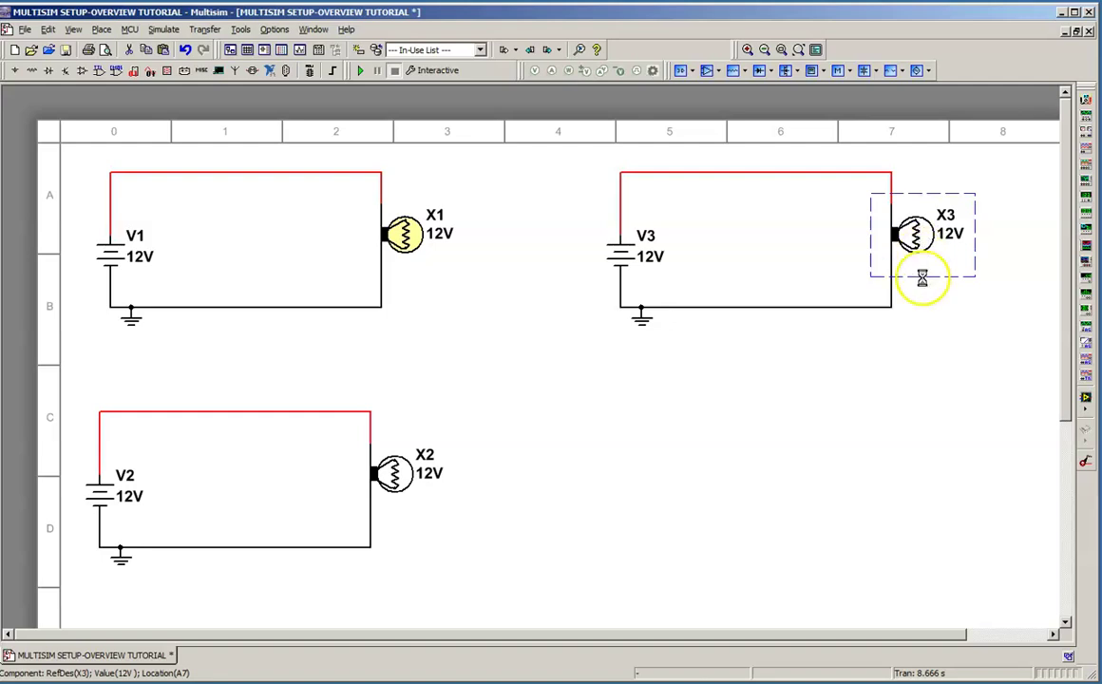
key("Delete")
left_click(628, 249)
key("Delete")
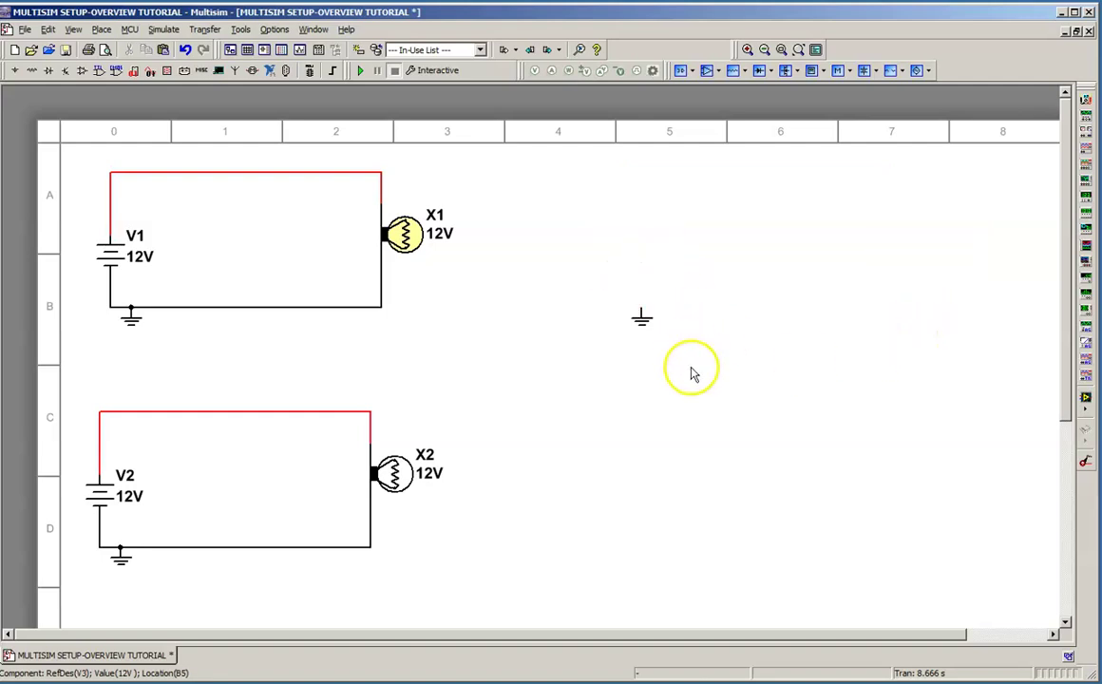
left_click(673, 337)
key("Delete")
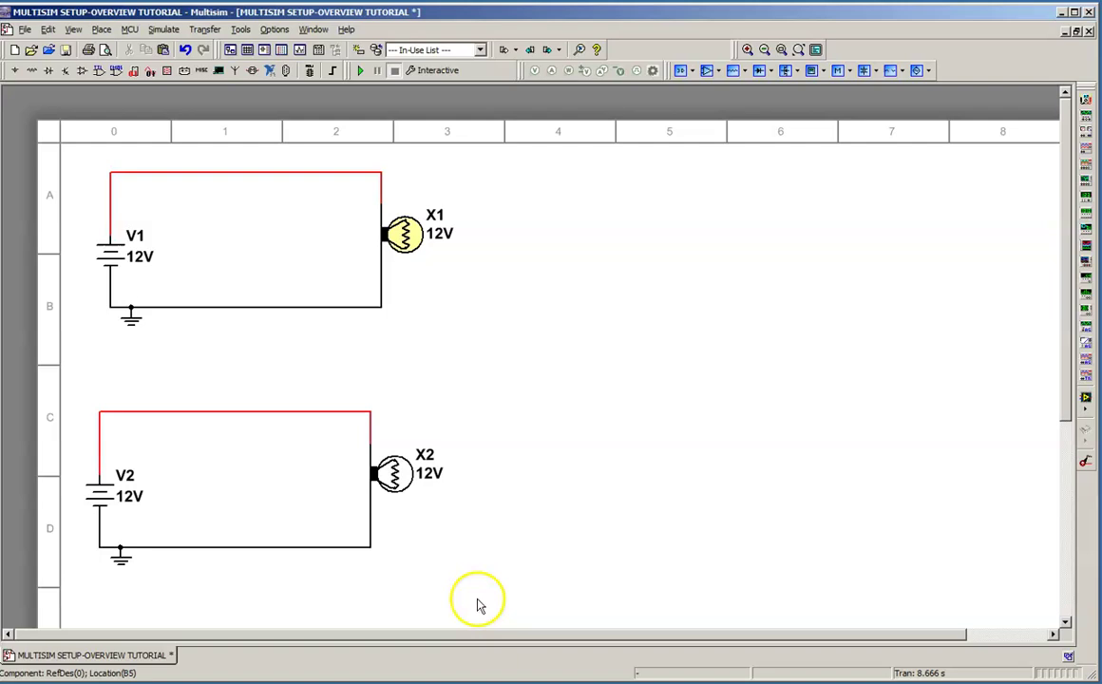
left_click_drag(469, 614, 75, 379)
Delete the lower V2/X2 copy, testing Undo twice before deleting it for good
key("Delete")
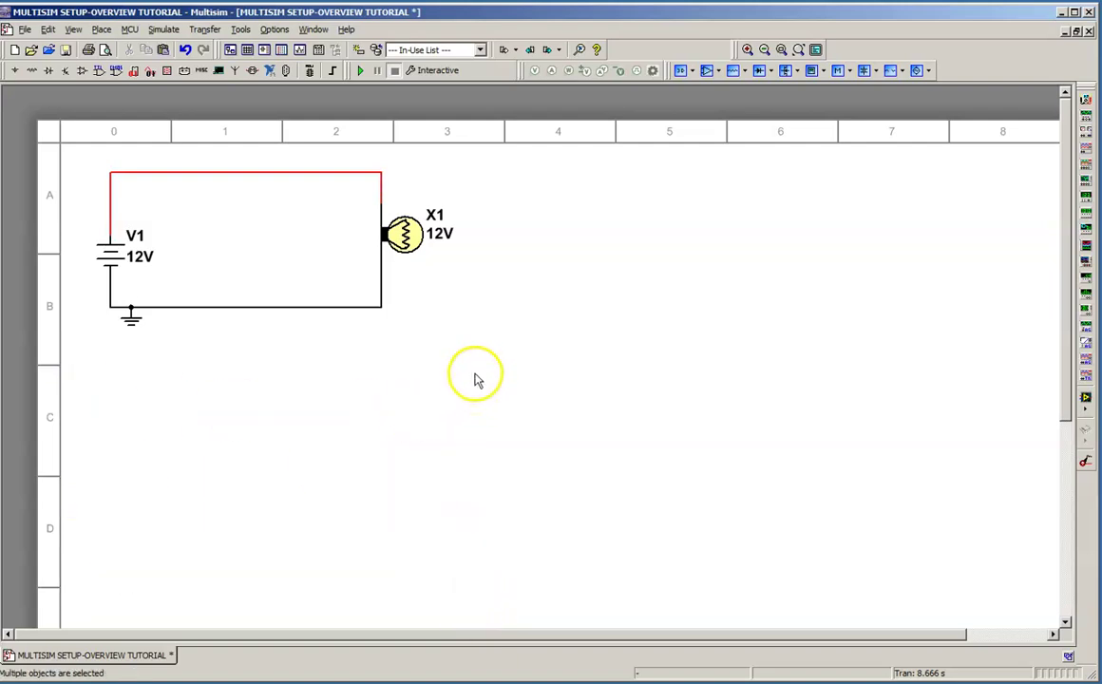
left_click(618, 394)
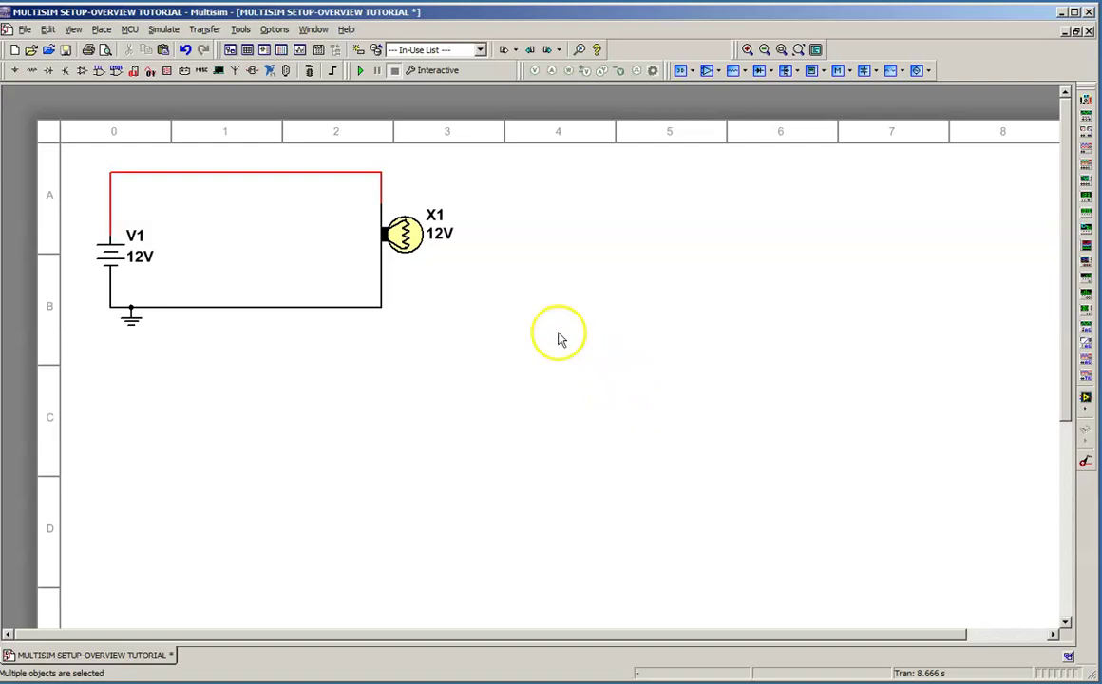
left_click(185, 50)
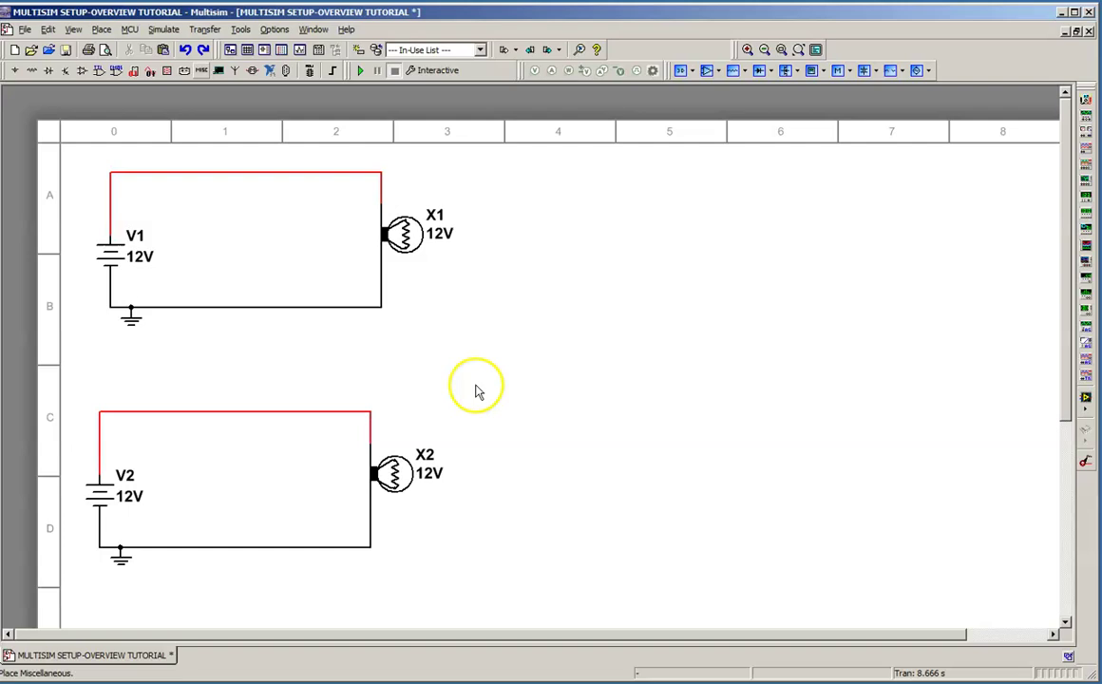
left_click_drag(504, 627, 86, 381)
key("Delete")
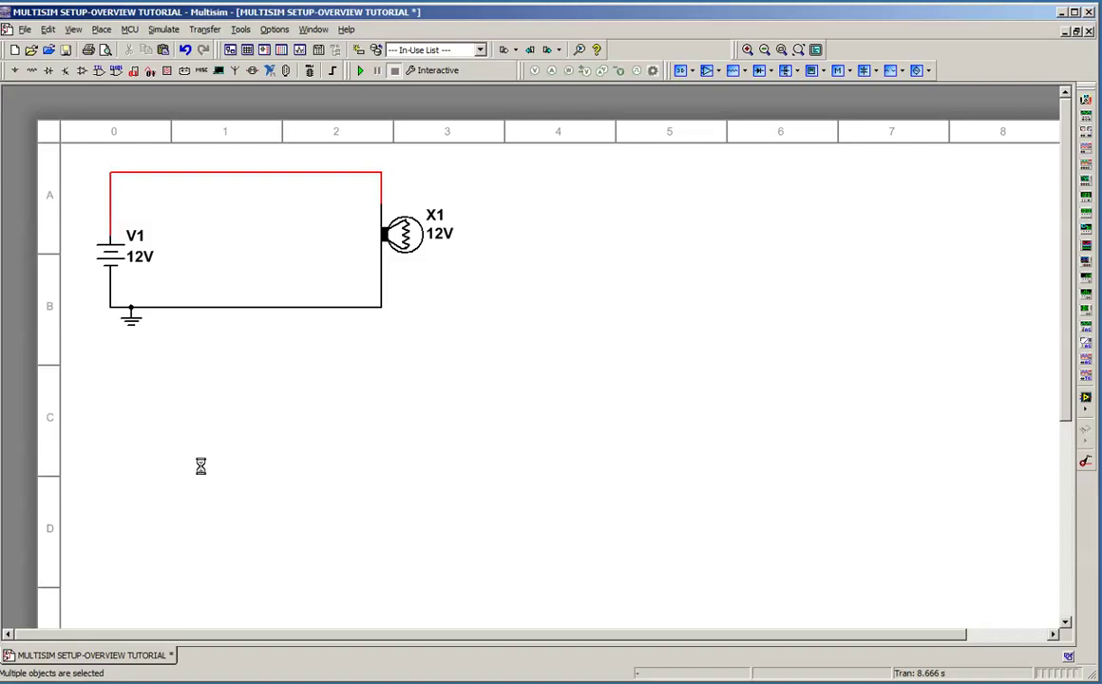
key("ctrl+z")
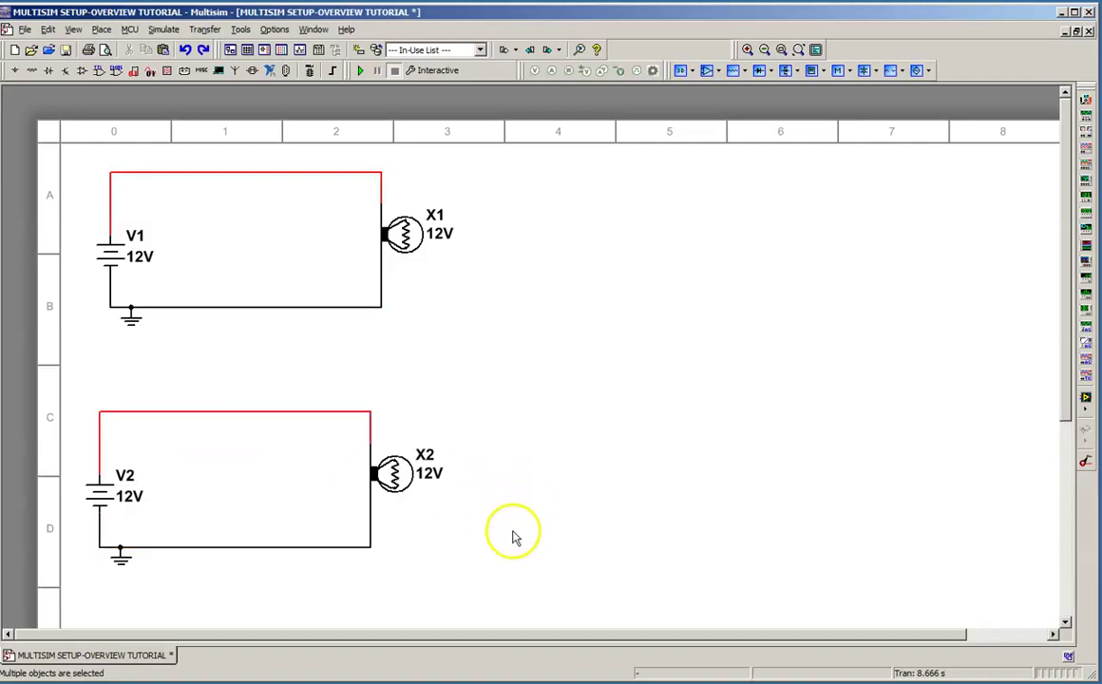
left_click_drag(504, 577, 87, 392)
key("Delete")
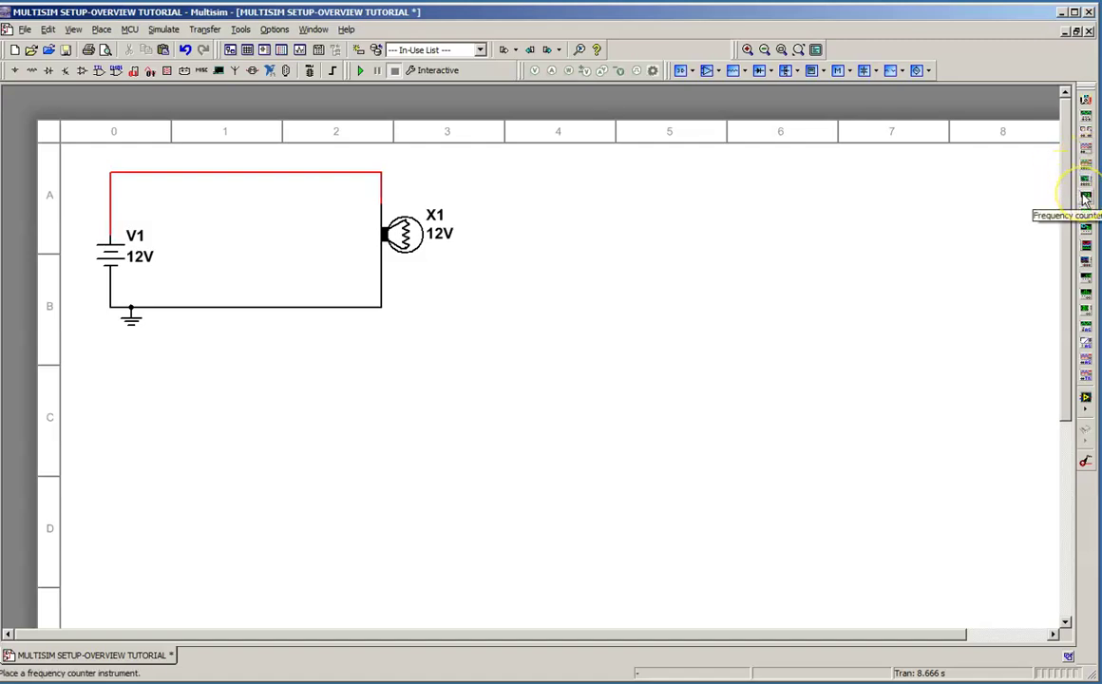
left_click(1046, 290)
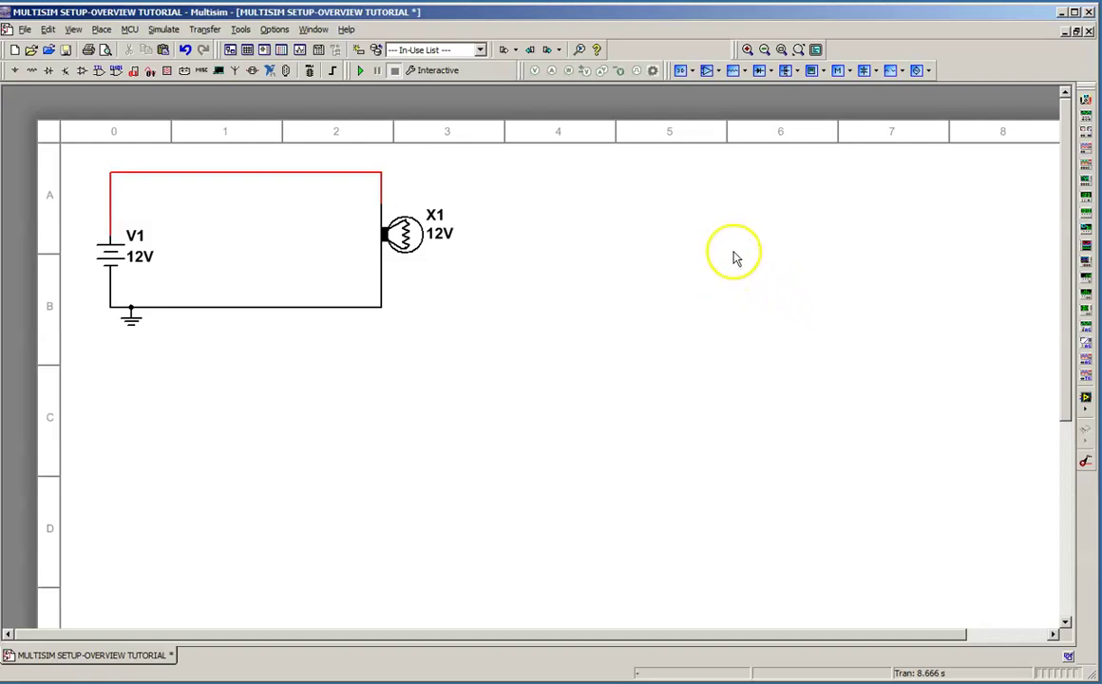
mouse_move(727, 255)
left_mouse_down()
mouse_move(688, 229)
mouse_move(719, 242)
left_mouse_up()
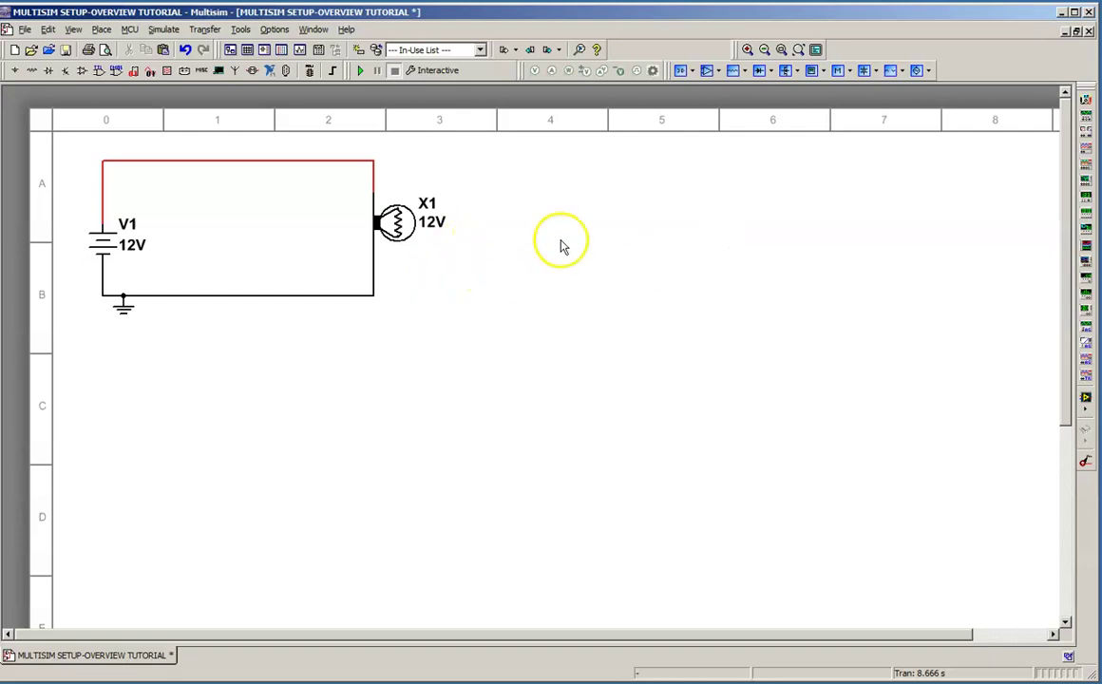